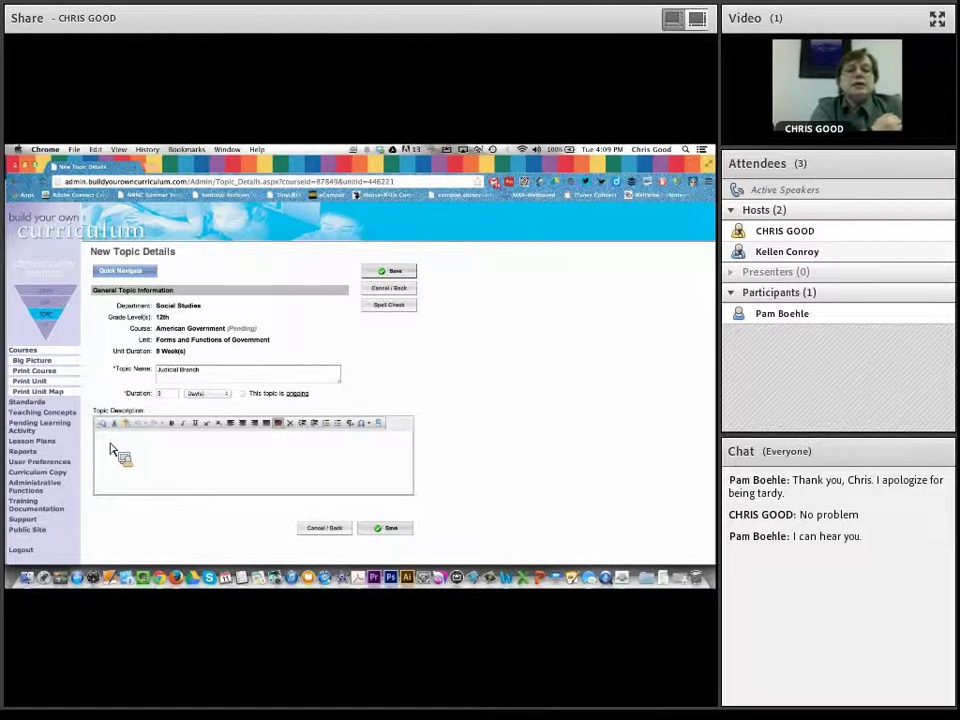
# Enter "Students will investigate the aspects of the judicial branch of government." as the topic description and save the topic
pyautogui.write('Students')
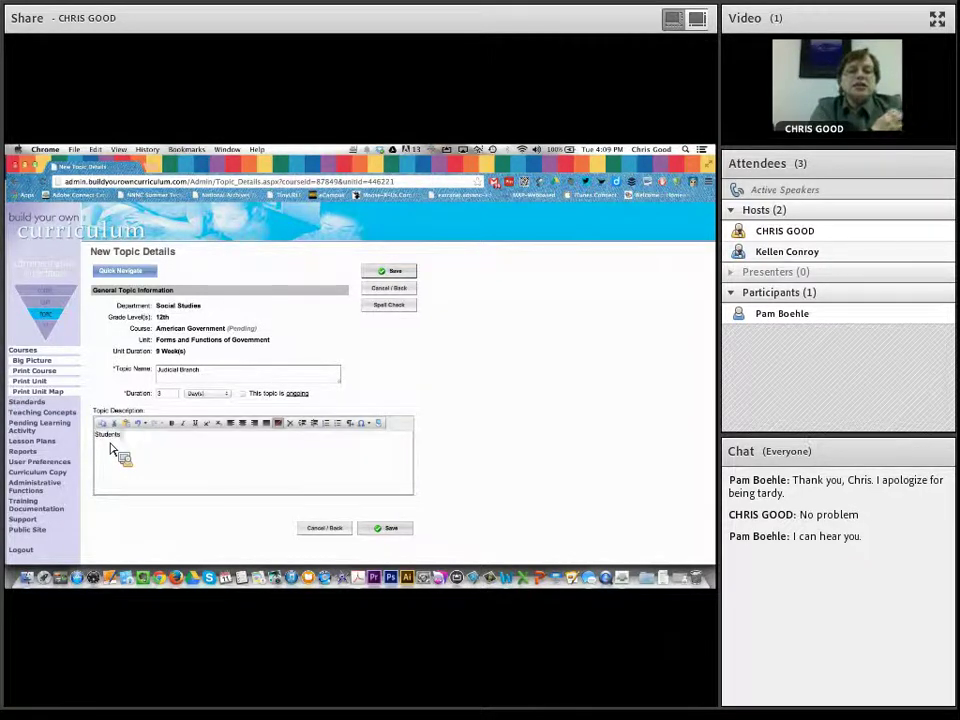
pyautogui.write(' will in')
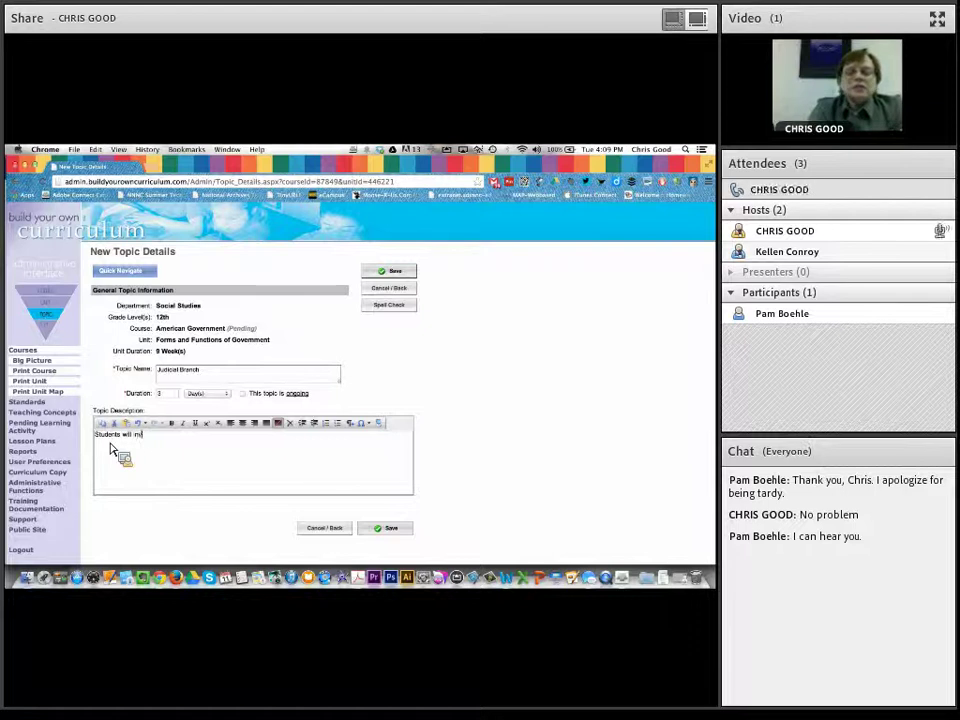
pyautogui.write('vestiga')
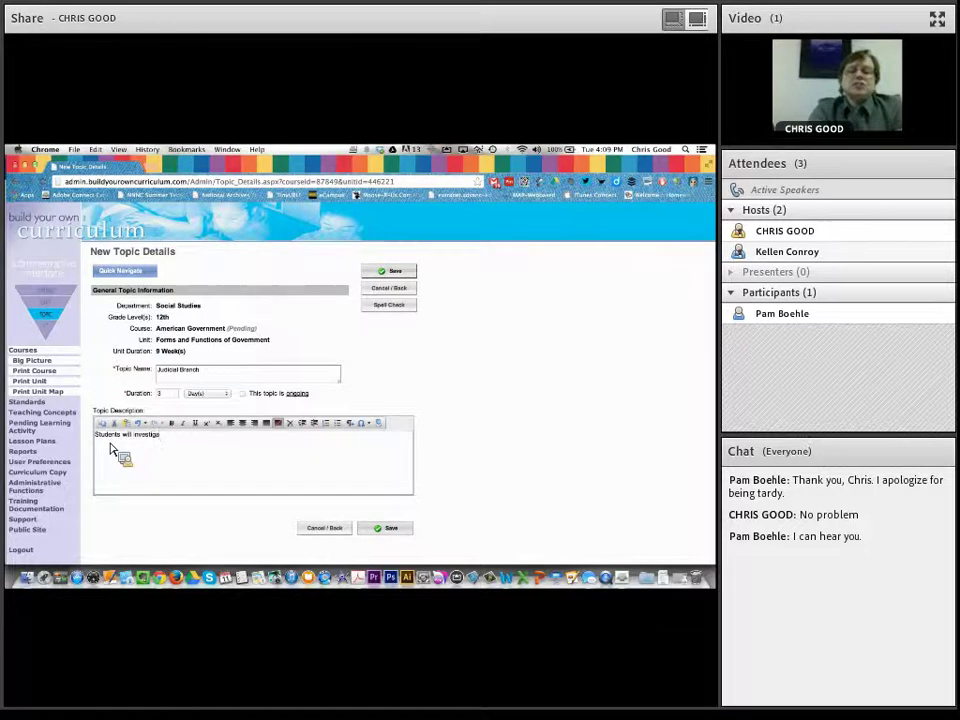
pyautogui.write('te')
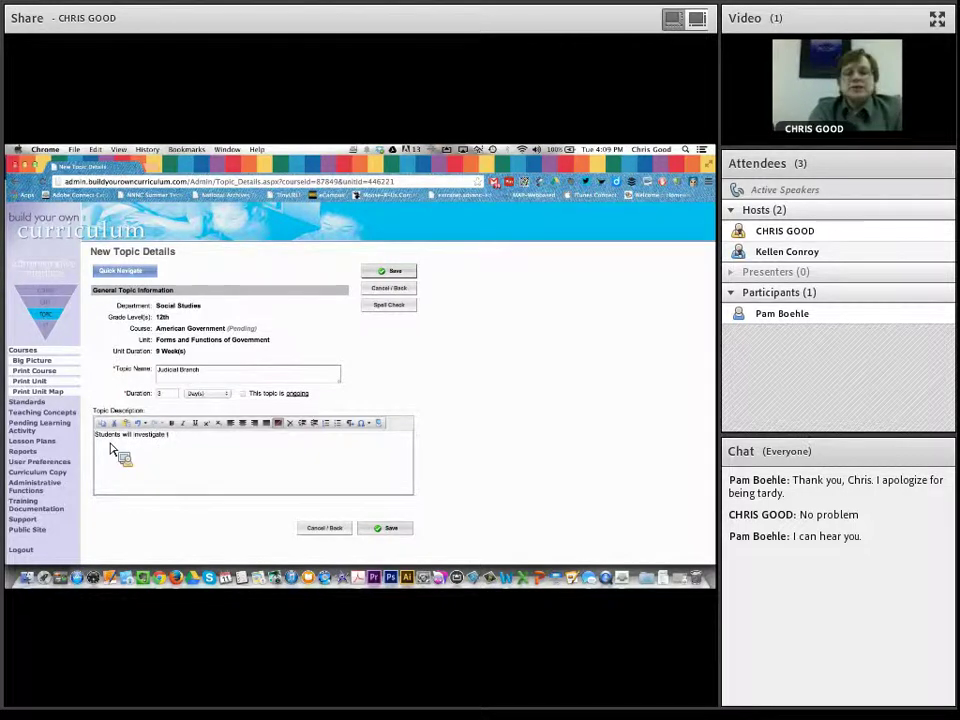
pyautogui.write(' the')
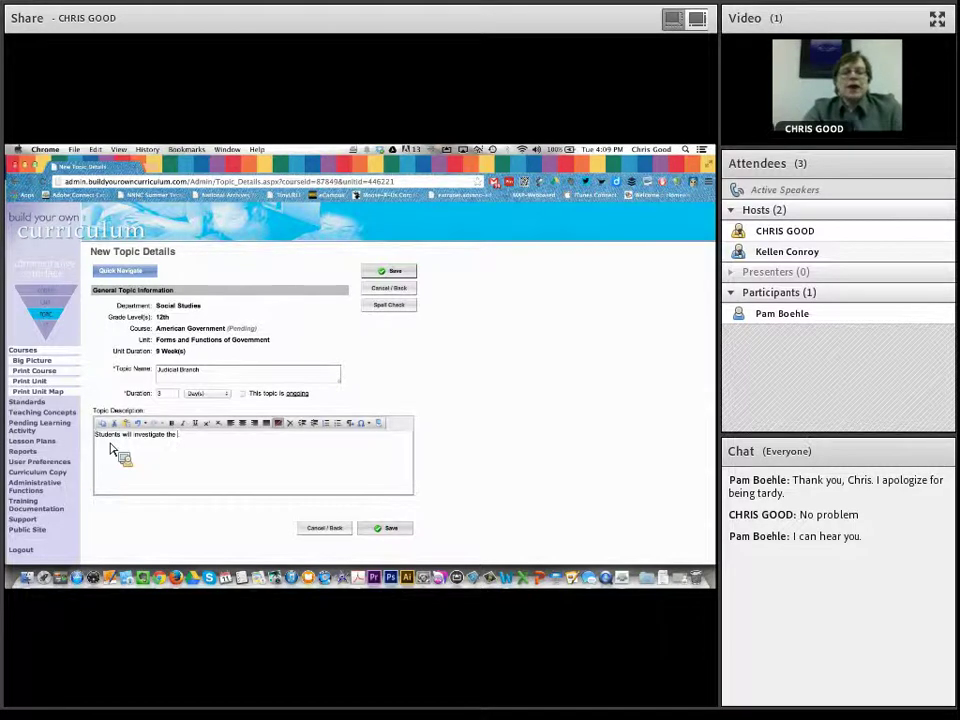
pyautogui.write(' aspects')
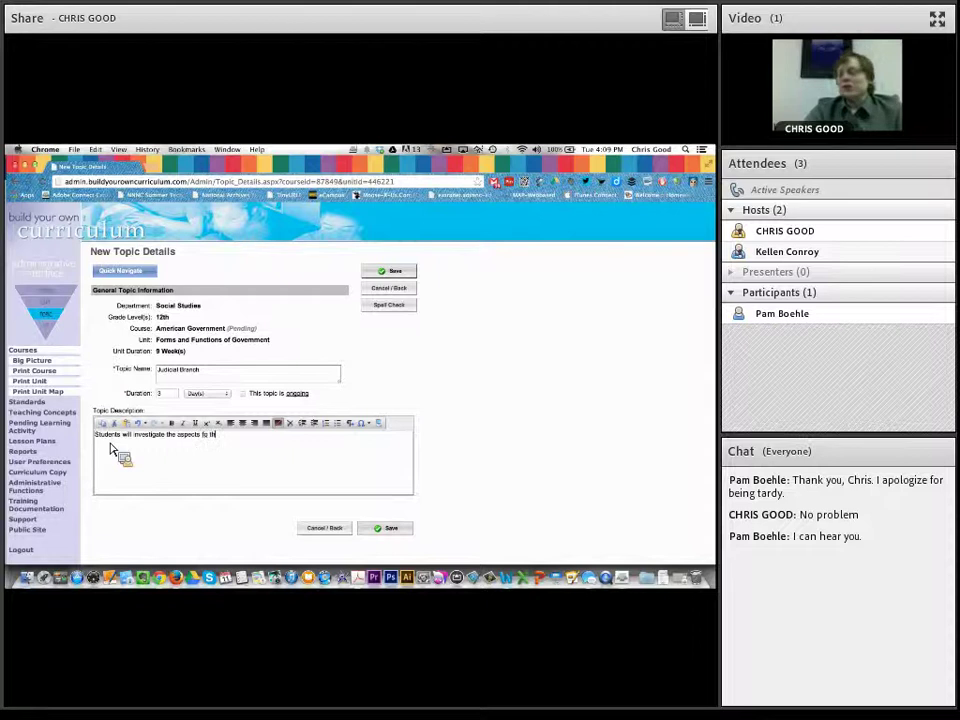
pyautogui.write(' of the judi')
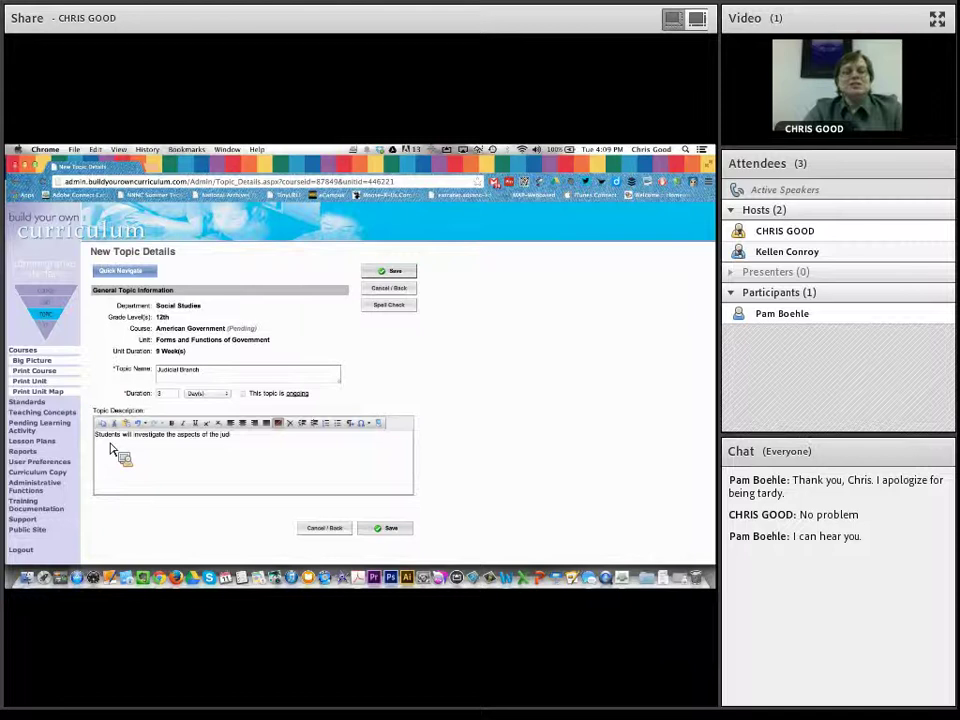
pyautogui.write('cial bran')
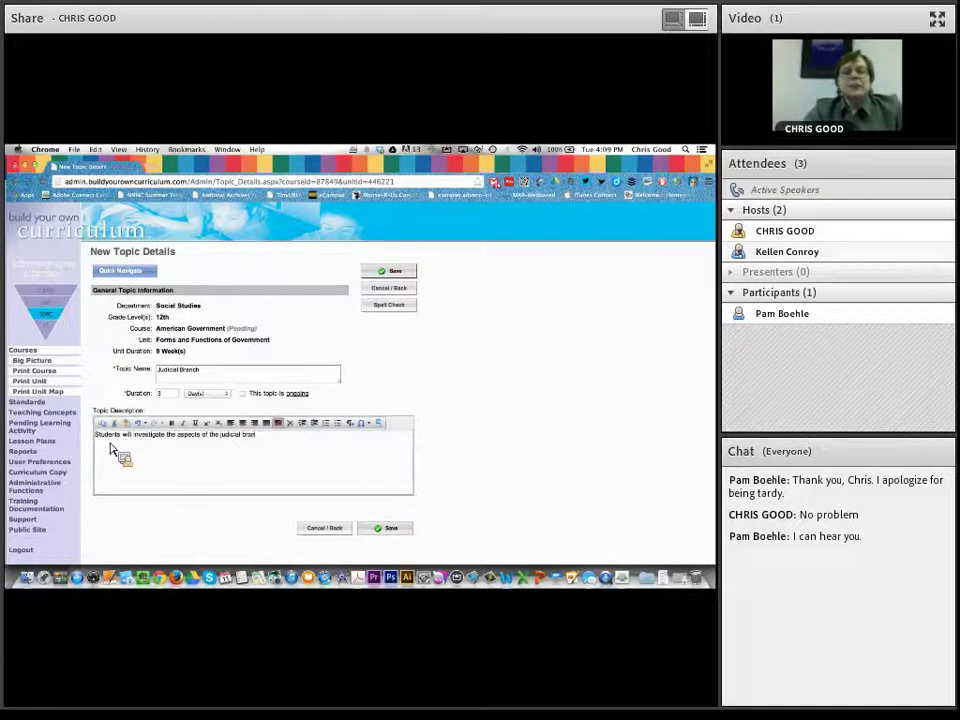
pyautogui.write('ch of g')
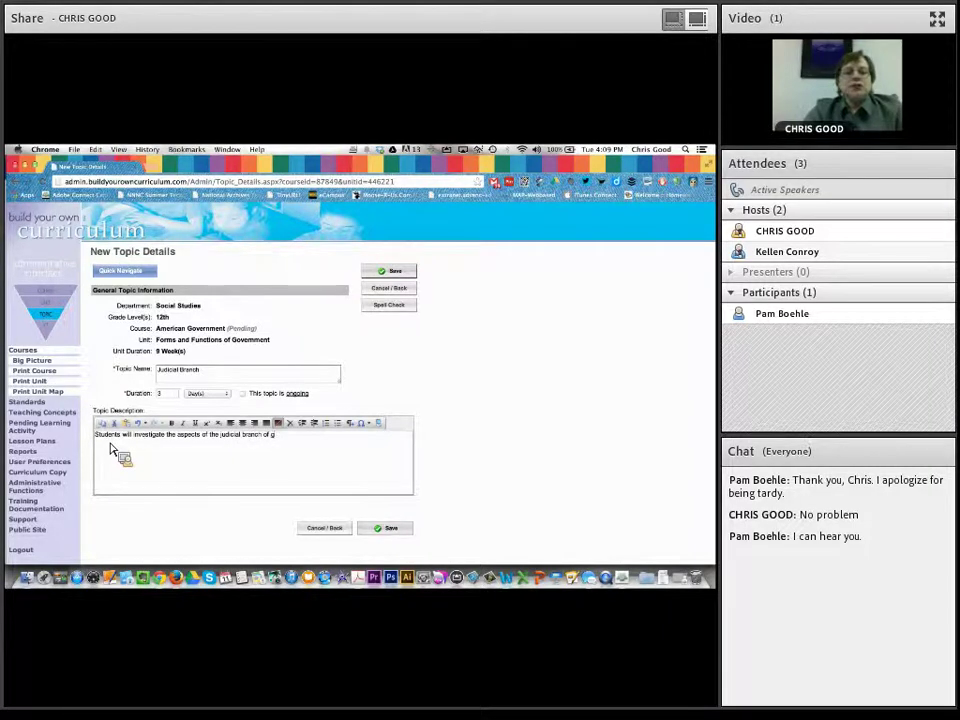
pyautogui.write('overnment.')
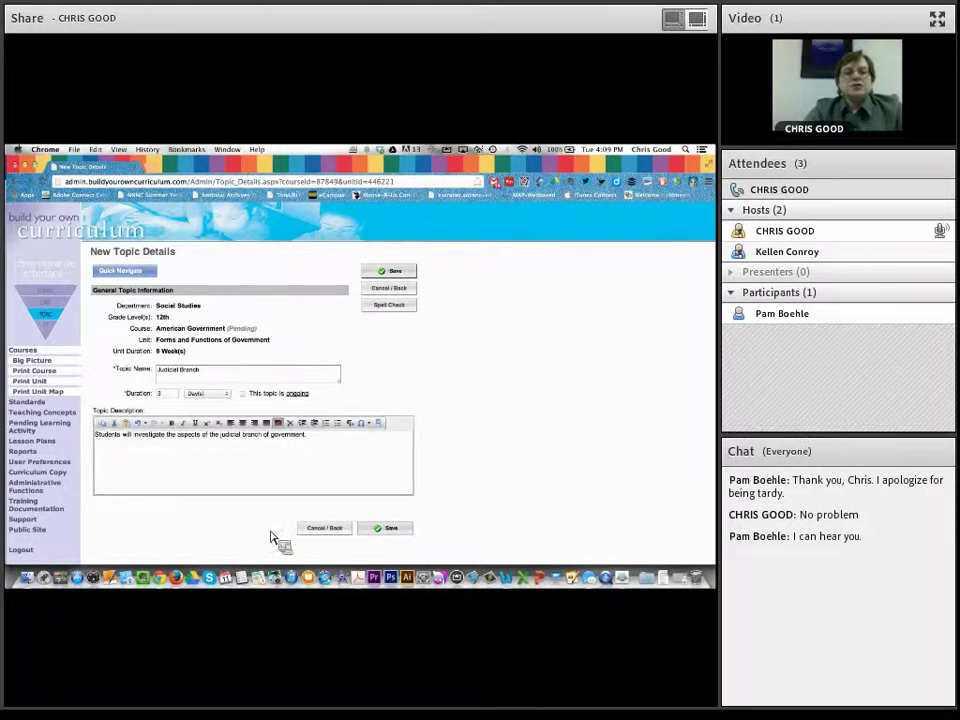
pyautogui.scroll(-2, 460, 518)
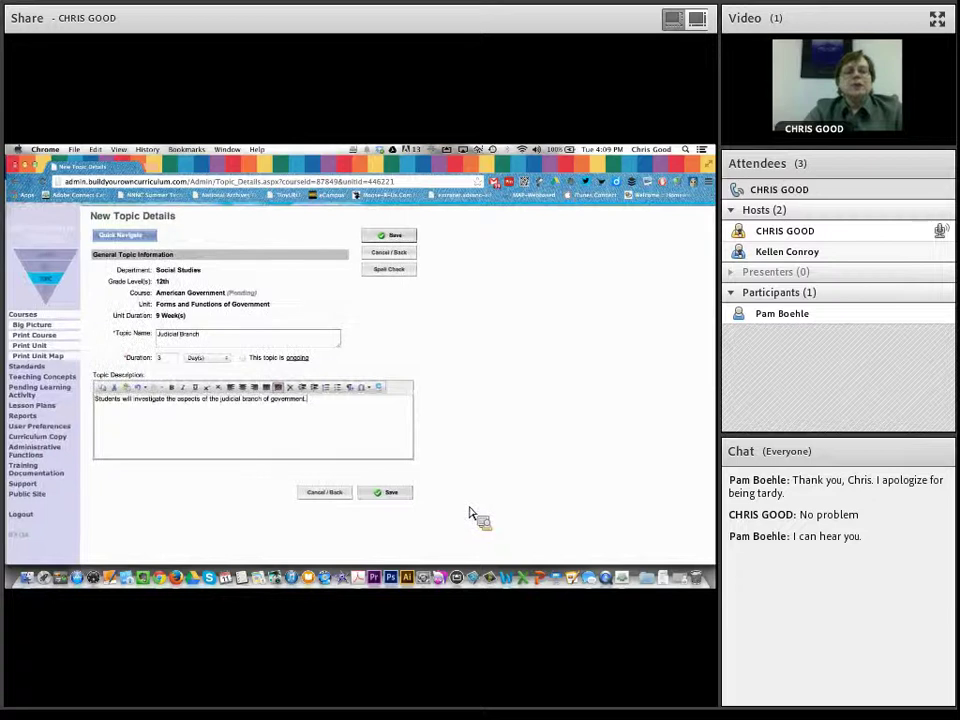
pyautogui.click(382, 497)
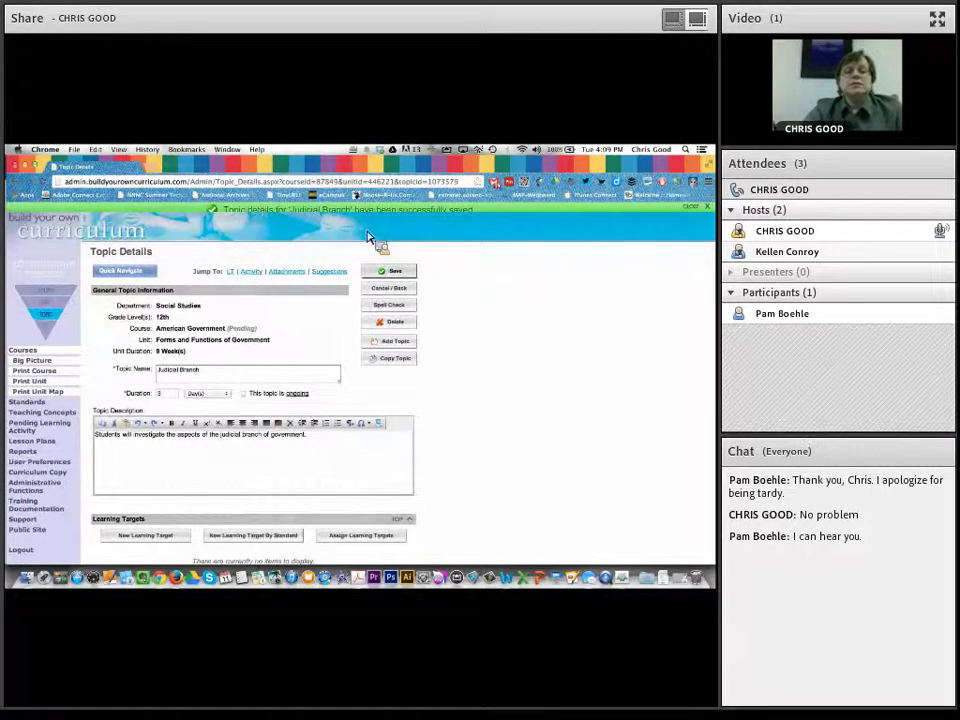
pyautogui.scroll(-2, 522, 422)
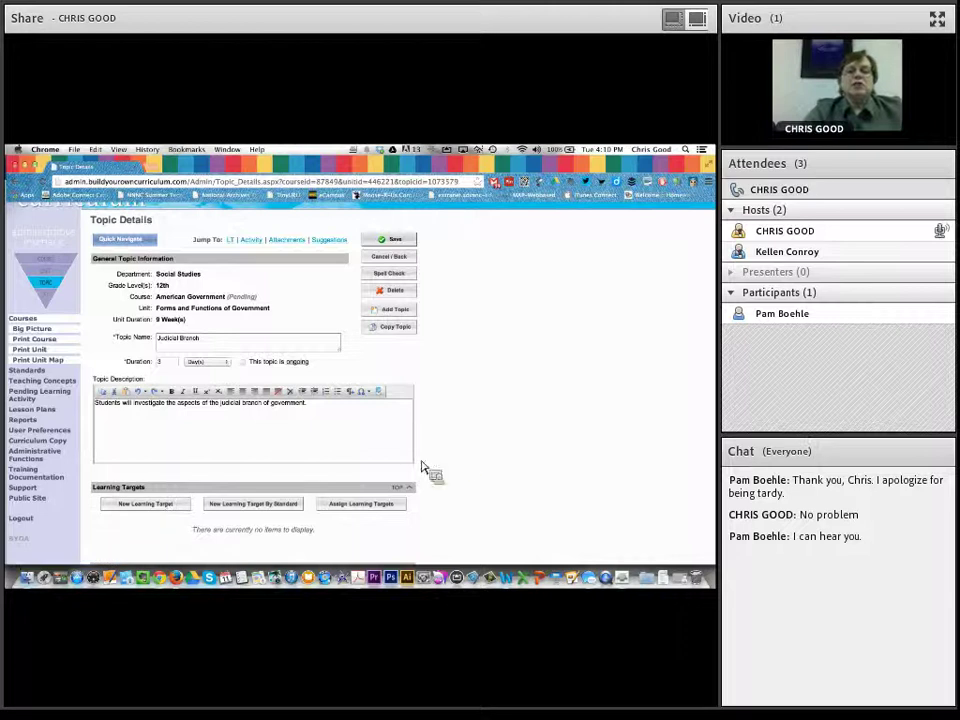
pyautogui.scroll(1, 456, 460)
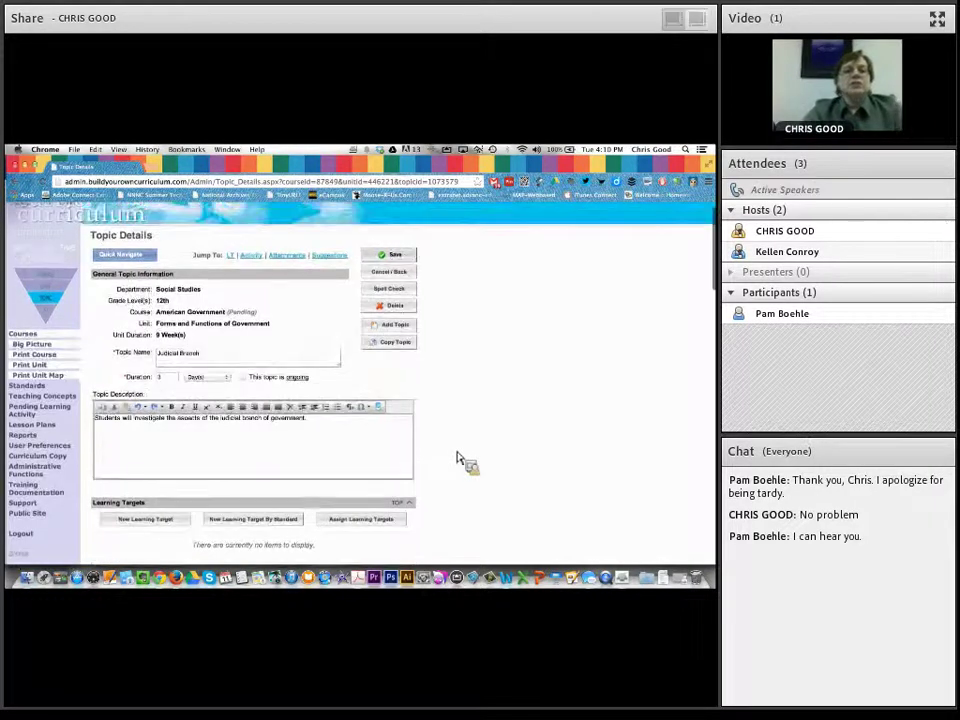
pyautogui.scroll(1, 456, 460)
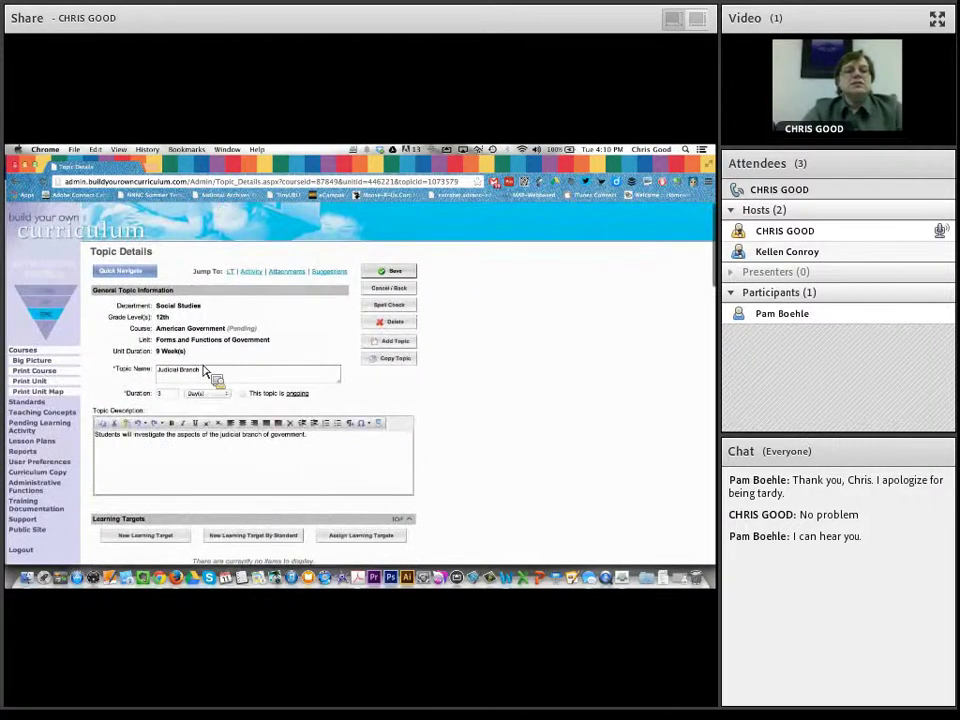
pyautogui.moveTo(133, 276)
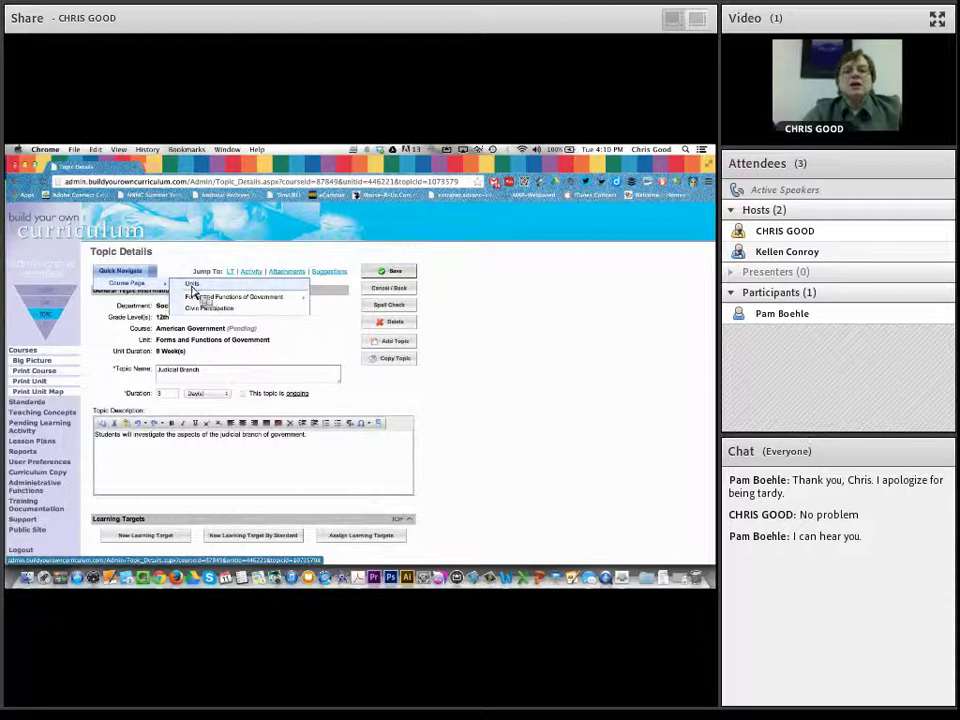
pyautogui.moveTo(193, 293)
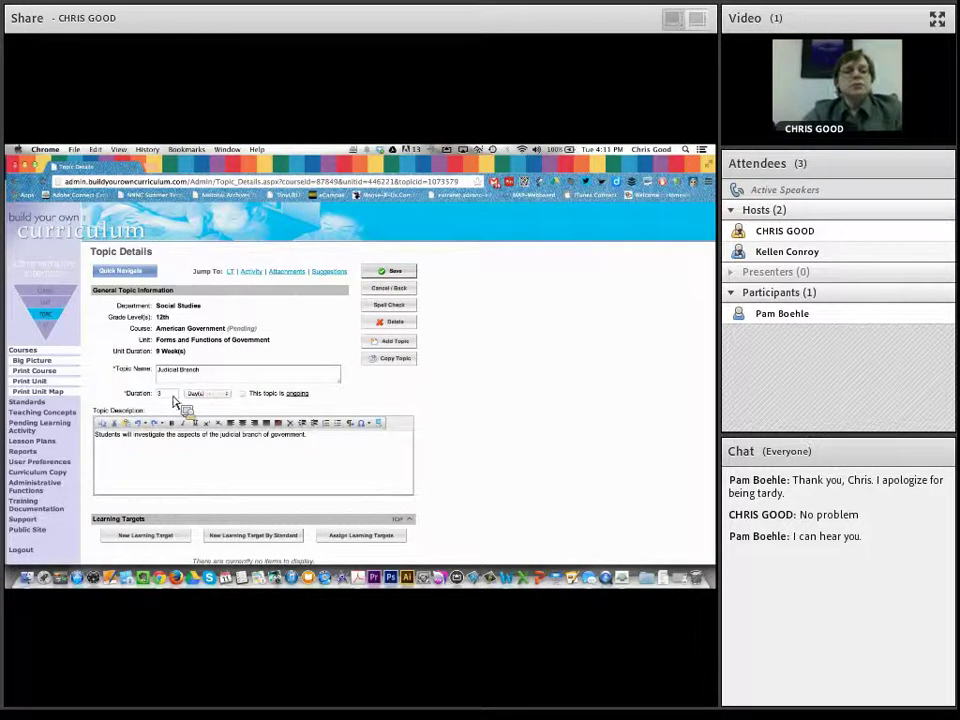
pyautogui.click(207, 393)
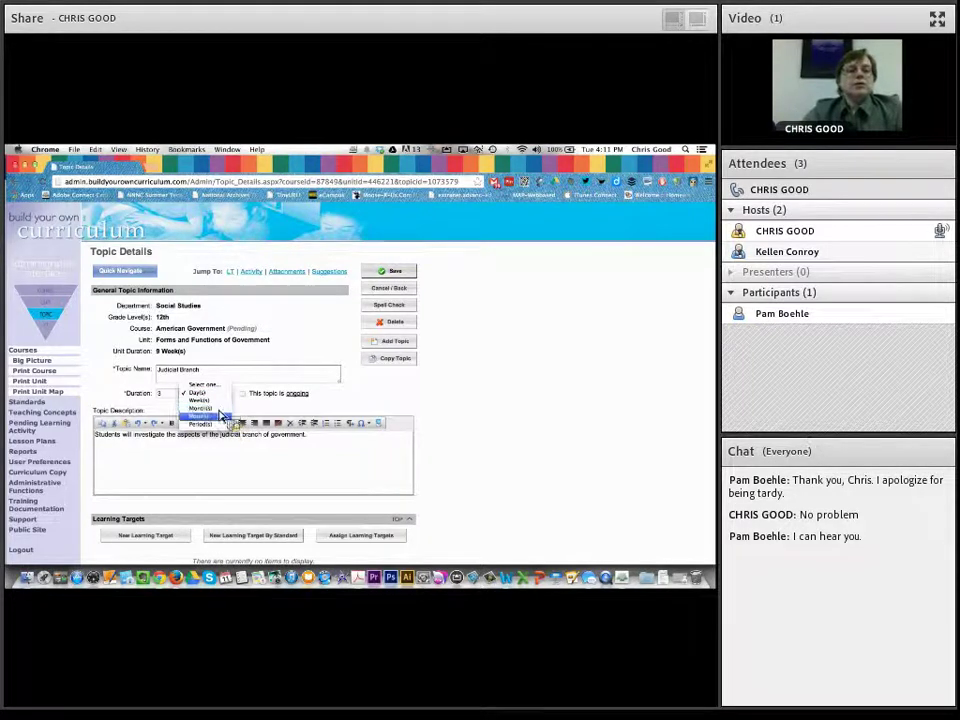
pyautogui.click(320, 418)
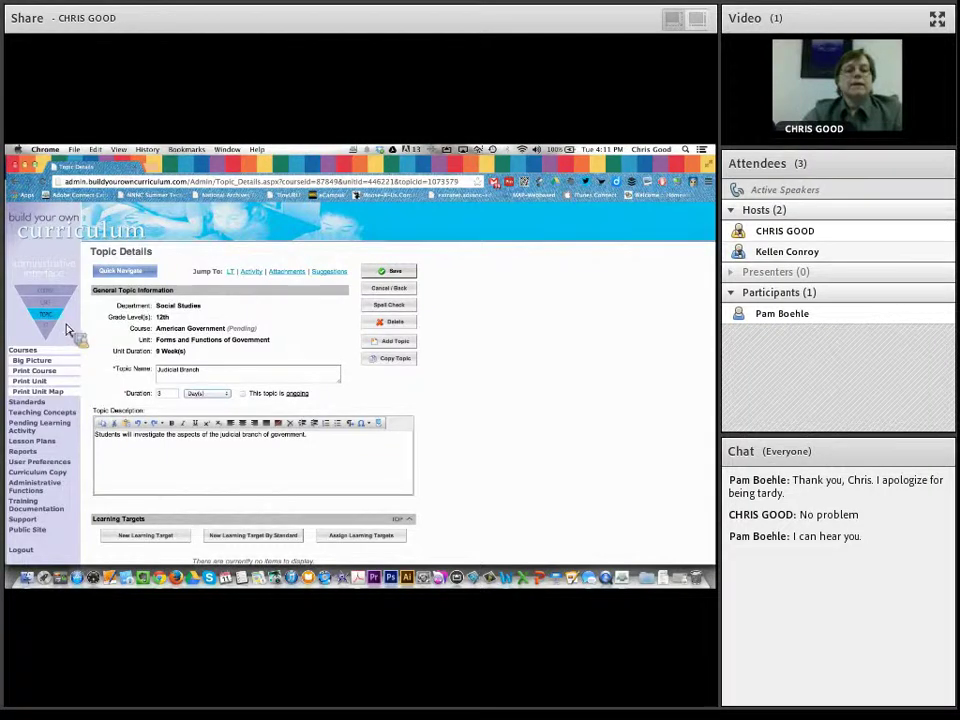
# Start a new learning target for the Judicial Branch topic
pyautogui.scroll(-1, 133, 402)
pyautogui.scroll(-5, 133, 409)
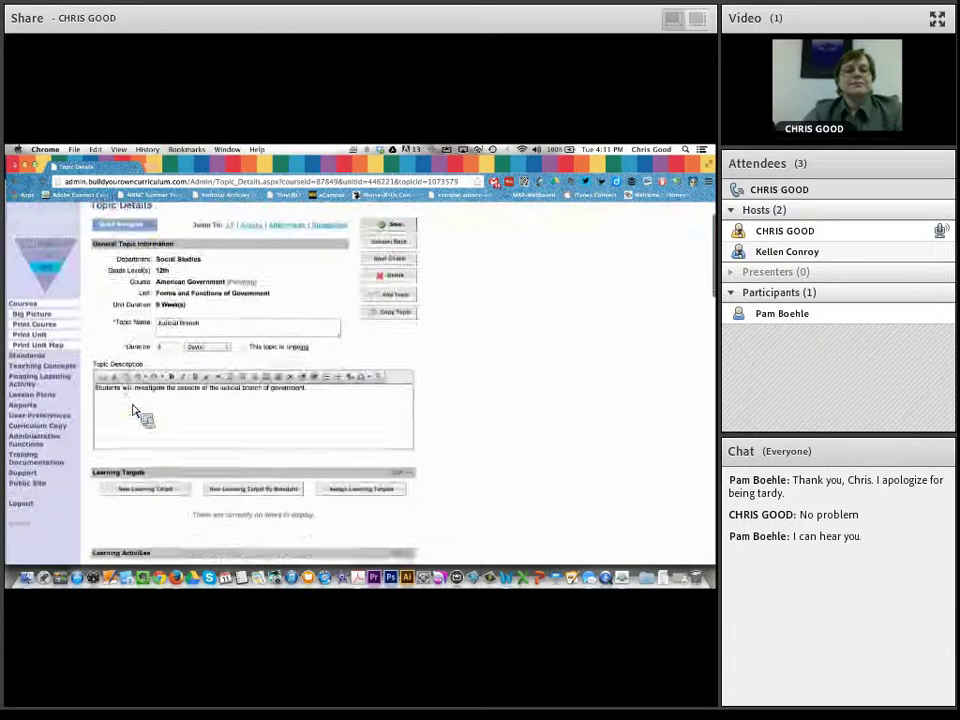
pyautogui.scroll(-1, 133, 411)
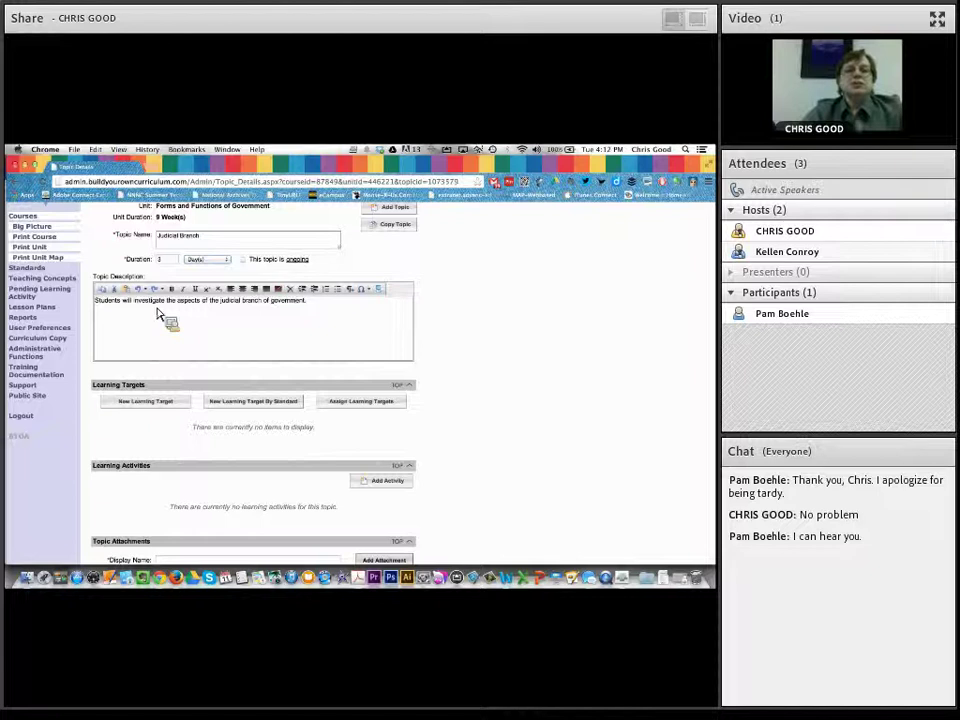
pyautogui.click(153, 409)
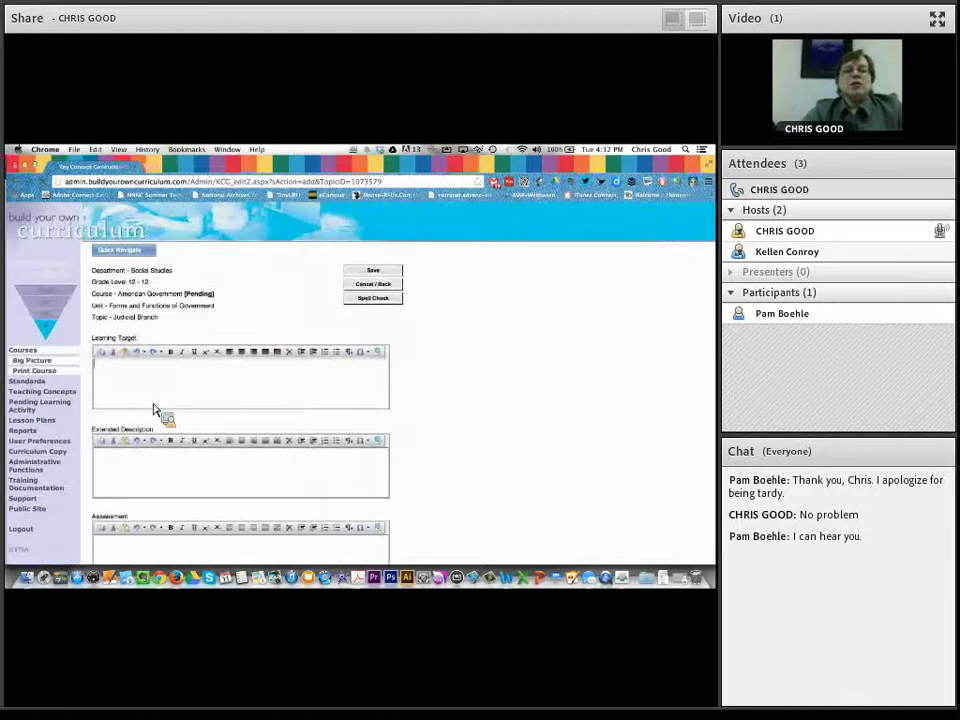
pyautogui.scroll(-1, 429, 439)
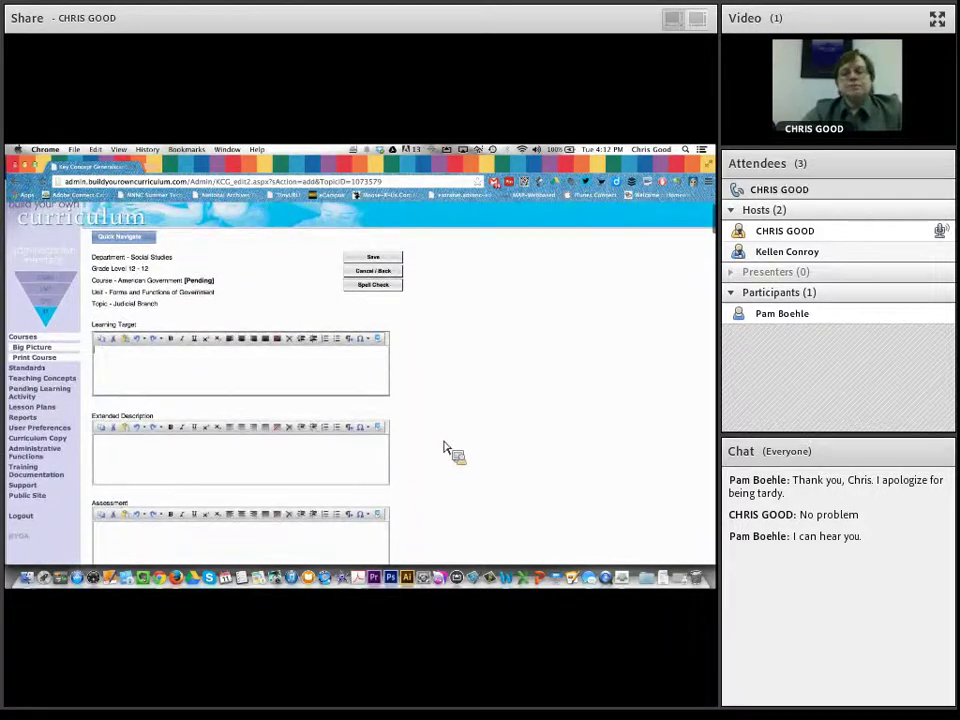
pyautogui.scroll(1, 445, 450)
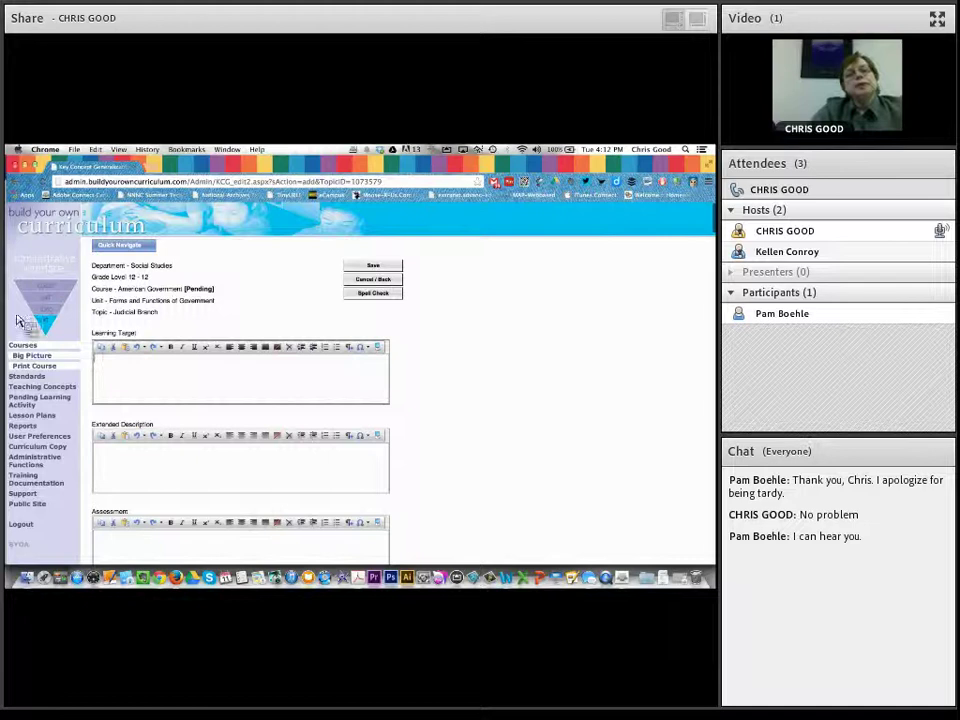
pyautogui.moveTo(52, 330)
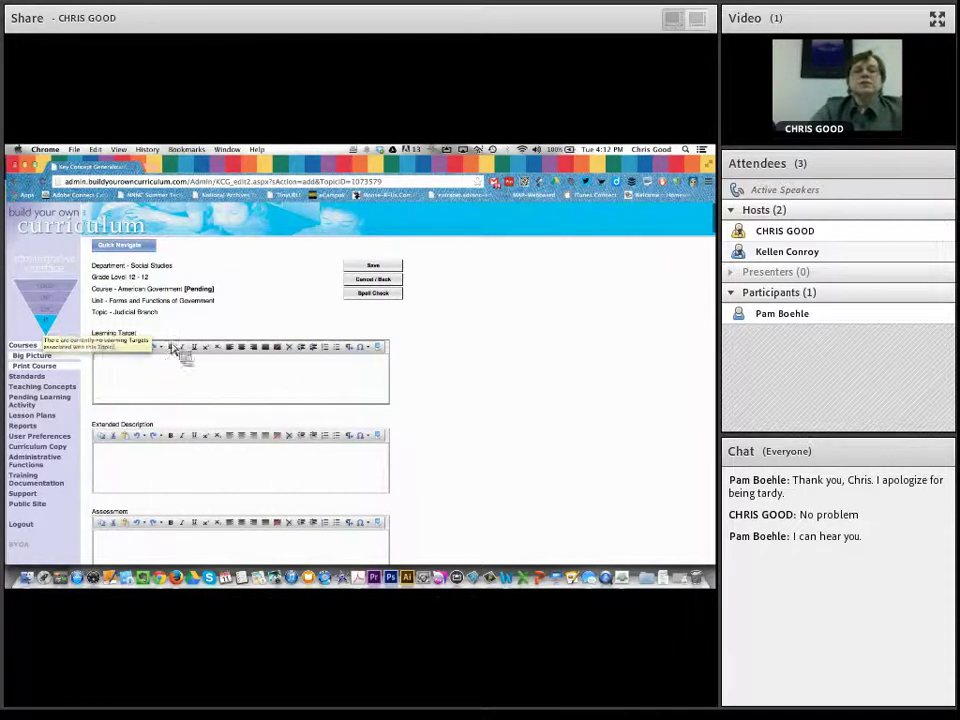
# Enter the sentence starters "The students will..." and "I can..." on separate lines of the Learning Target text
pyautogui.scroll(-3, 352, 388)
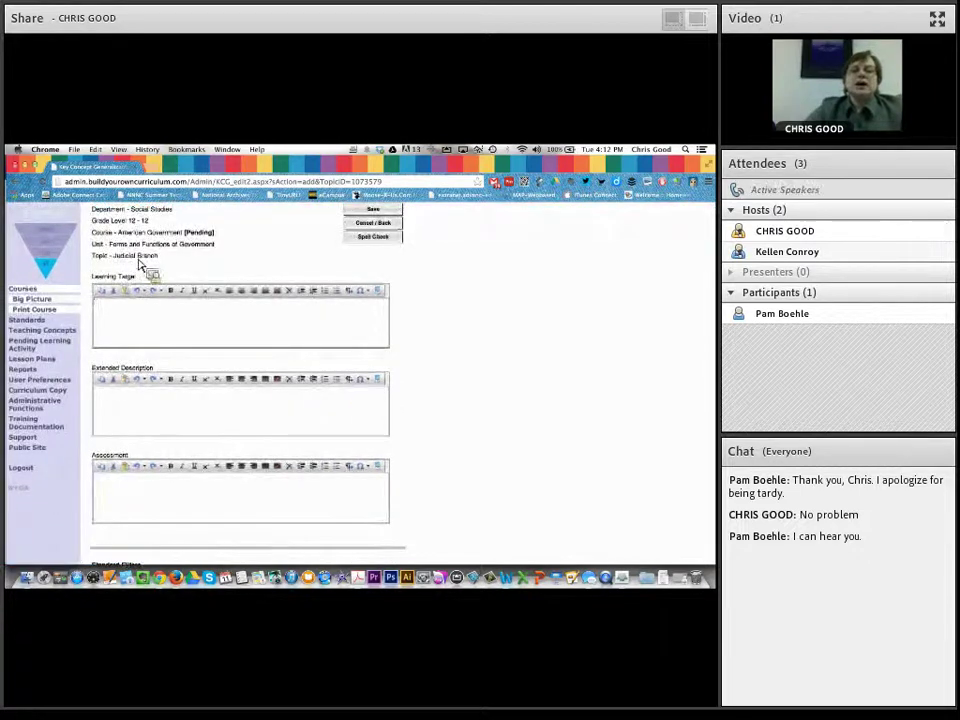
pyautogui.click(142, 314)
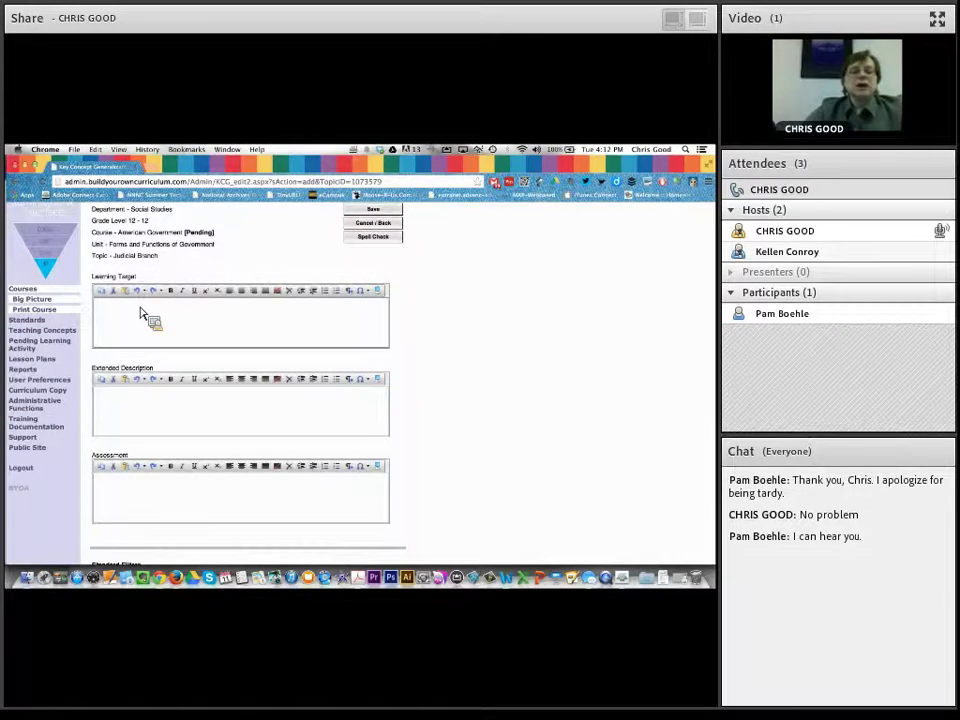
pyautogui.write('The student')
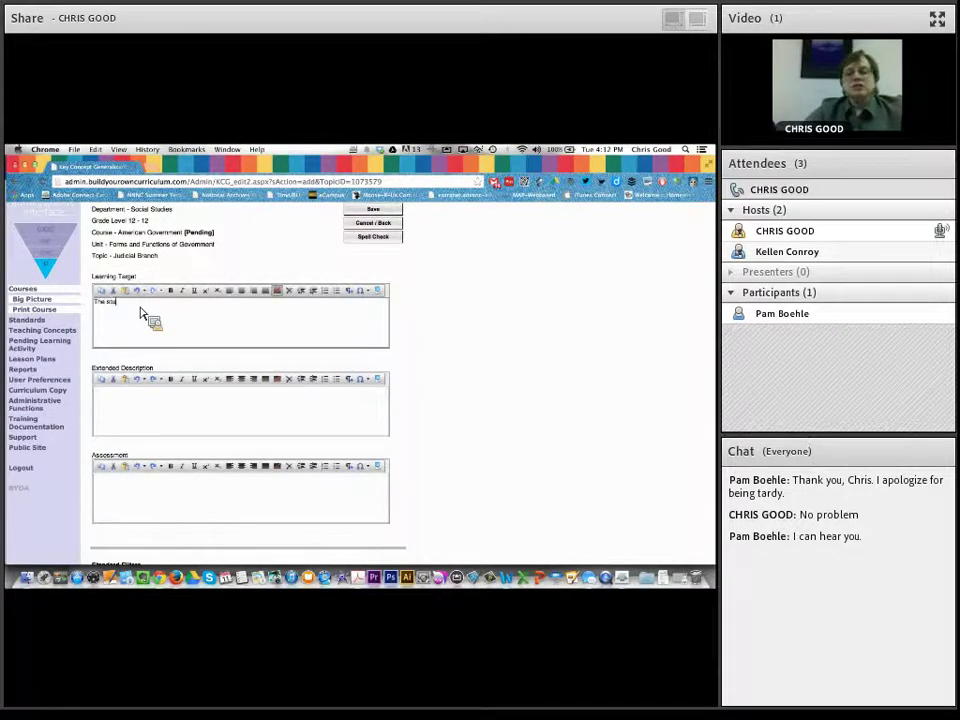
pyautogui.write('s will...')
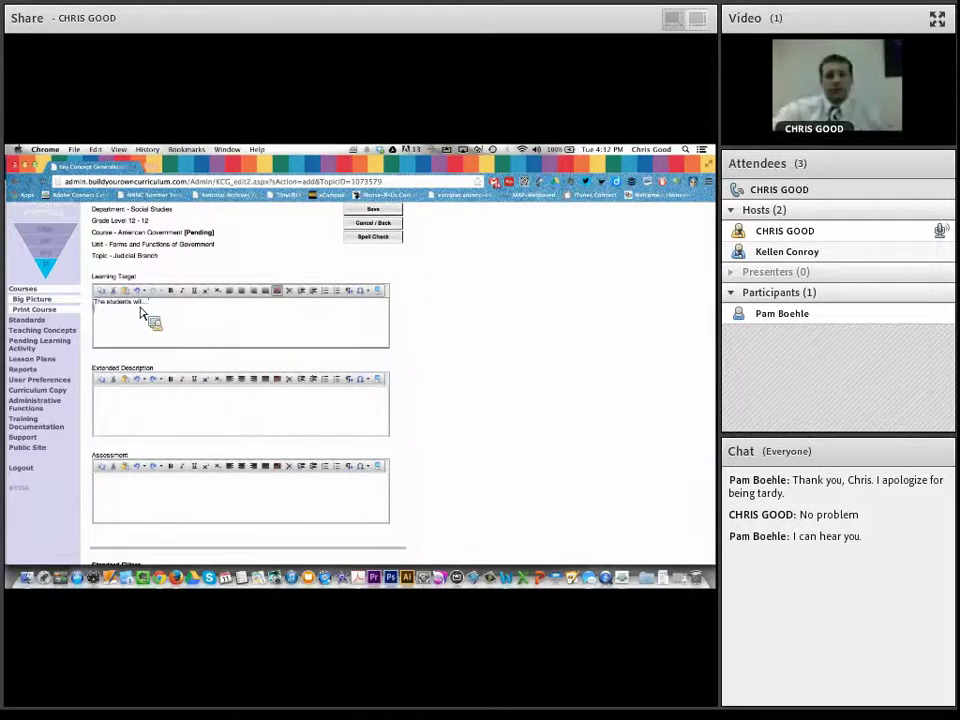
pyautogui.press('Return')
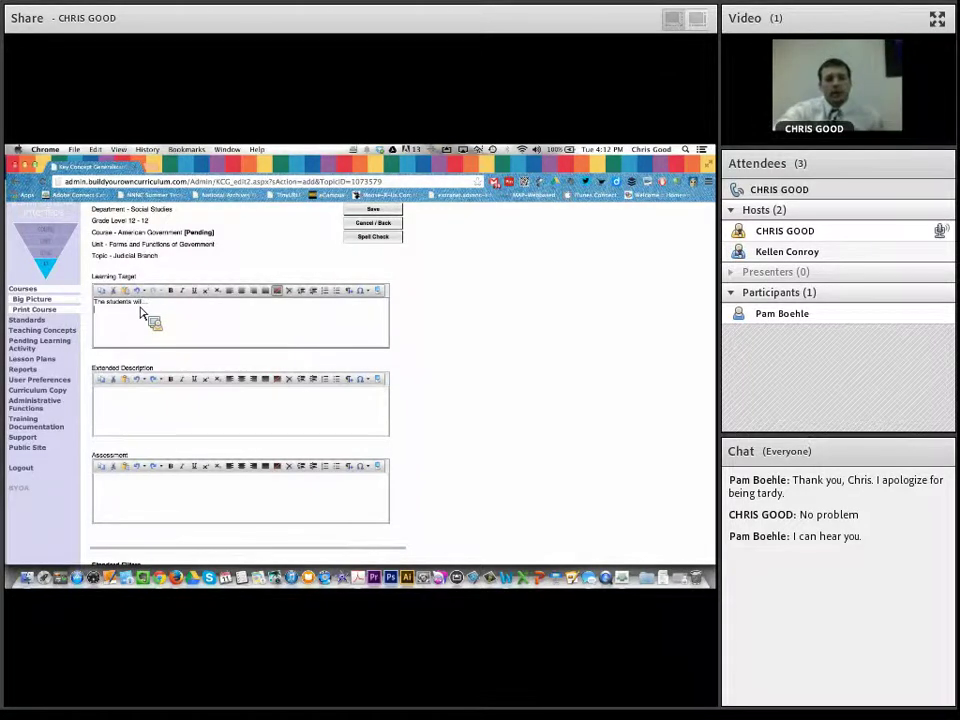
pyautogui.write('be I ')
pyautogui.write('can...')
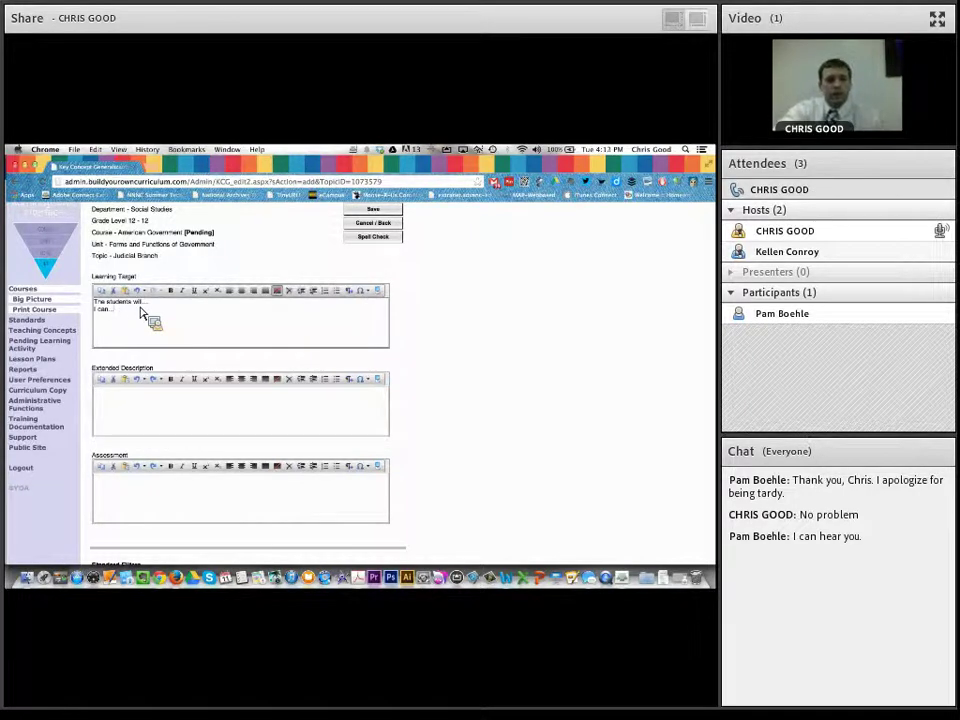
# Add "The student will identify the components of the Judicial Branch." below the sentence starters in the Learning Target text
pyautogui.press('Return')
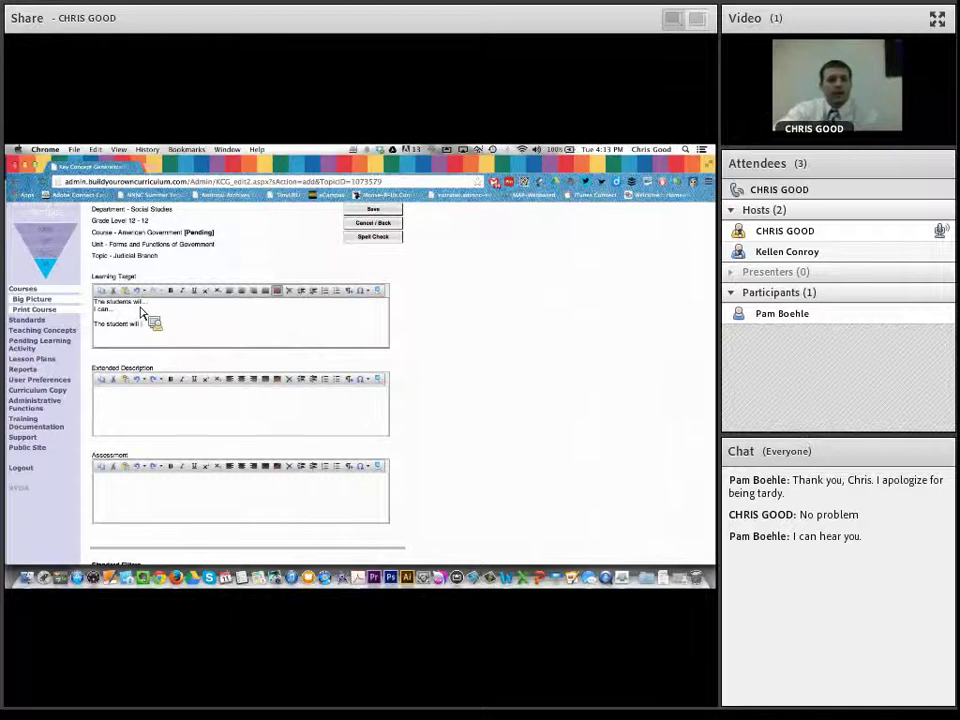
pyautogui.write('identify the')
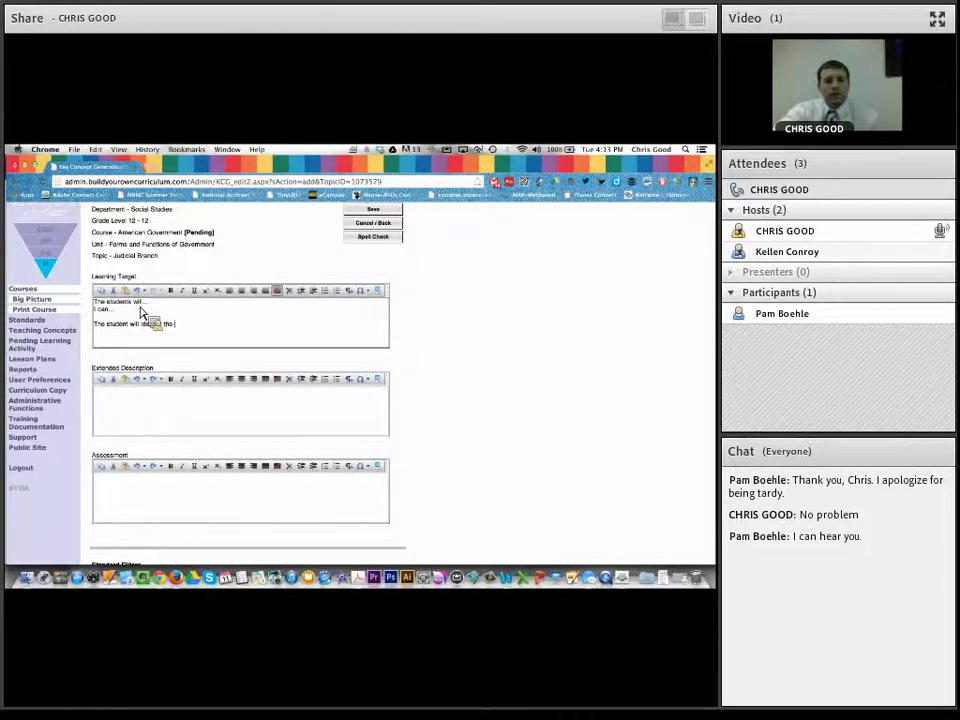
pyautogui.write(' component')
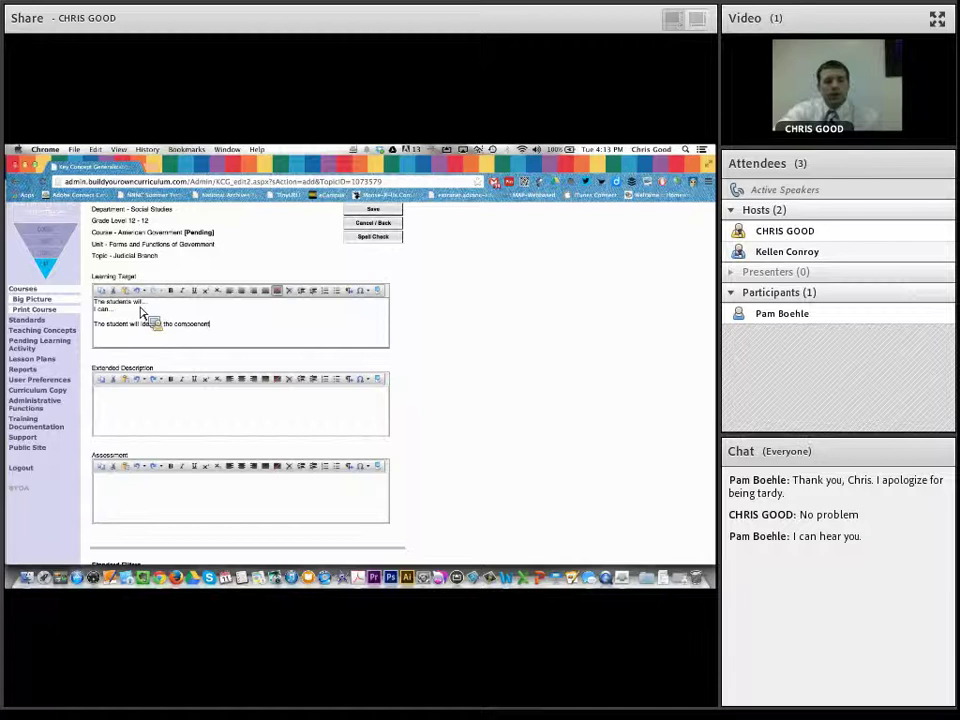
pyautogui.write('s of the Judicial')
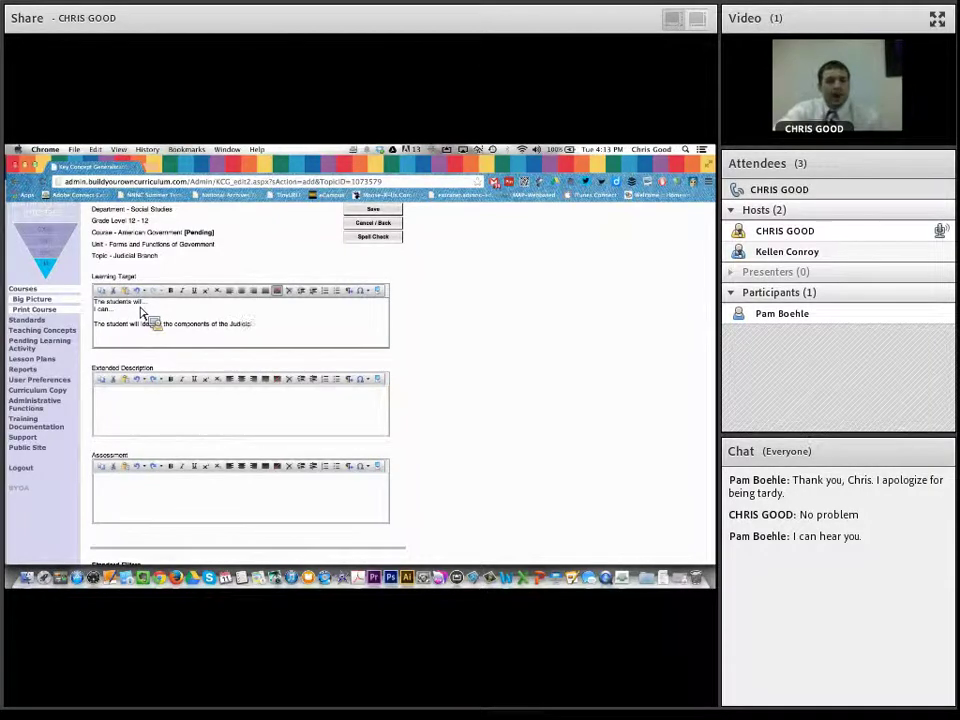
pyautogui.write(' Branch.')
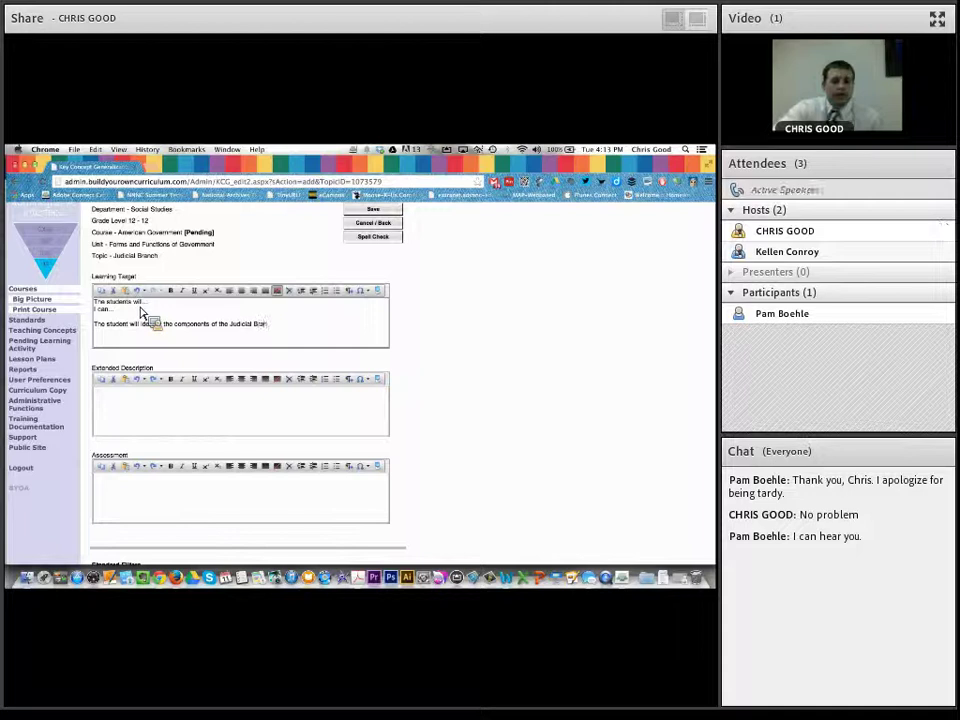
# Enter "The students will identify the court system, judges, hearings, etc." as the Extended Description
pyautogui.click(121, 403)
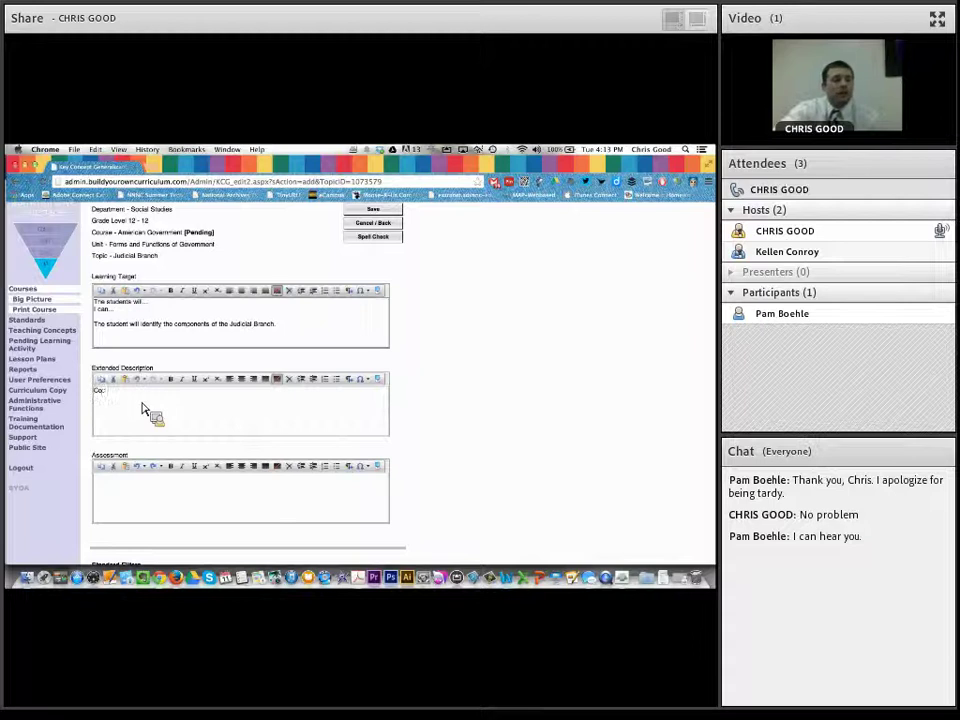
pyautogui.press('BackSpace')
pyautogui.press('BackSpace')
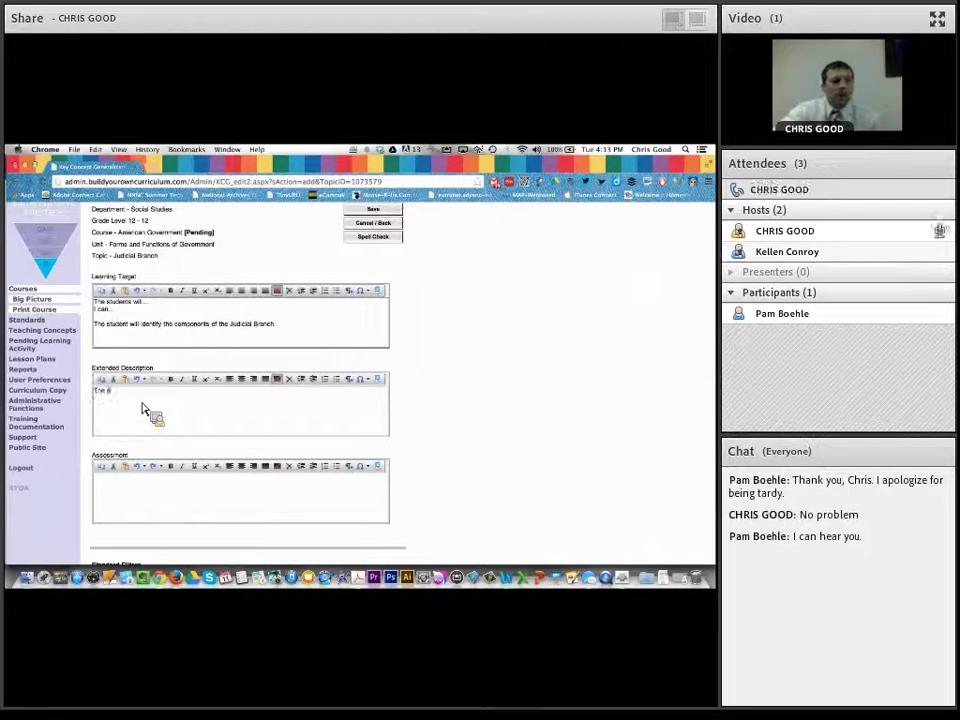
pyautogui.write('tudents will id')
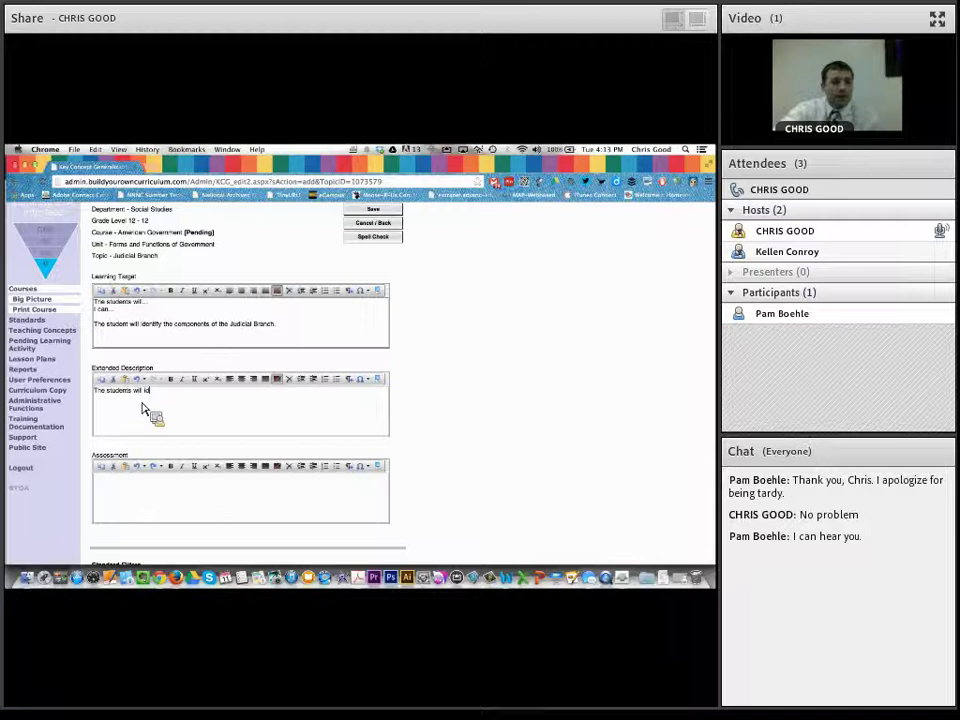
pyautogui.write('entify the court')
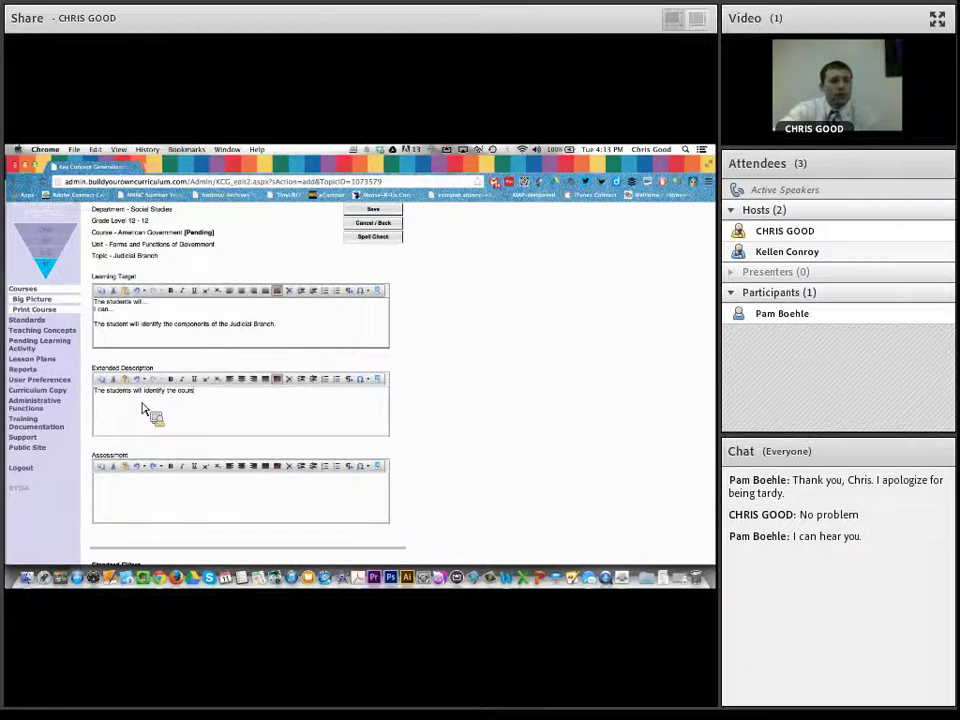
pyautogui.write(' system. ')
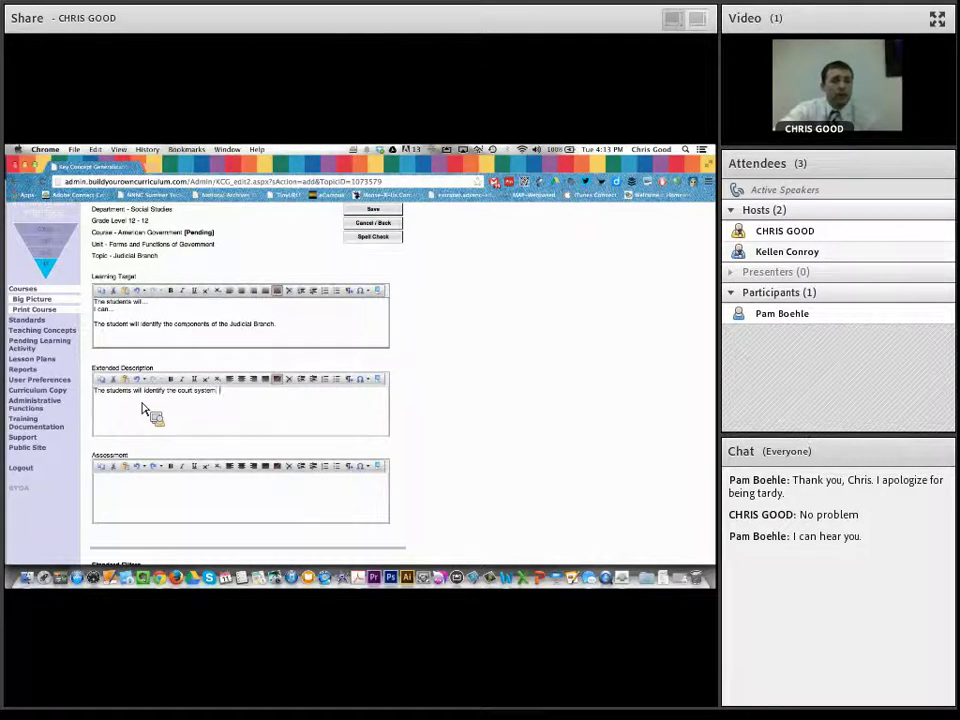
pyautogui.write('judges, hearings, etc.')
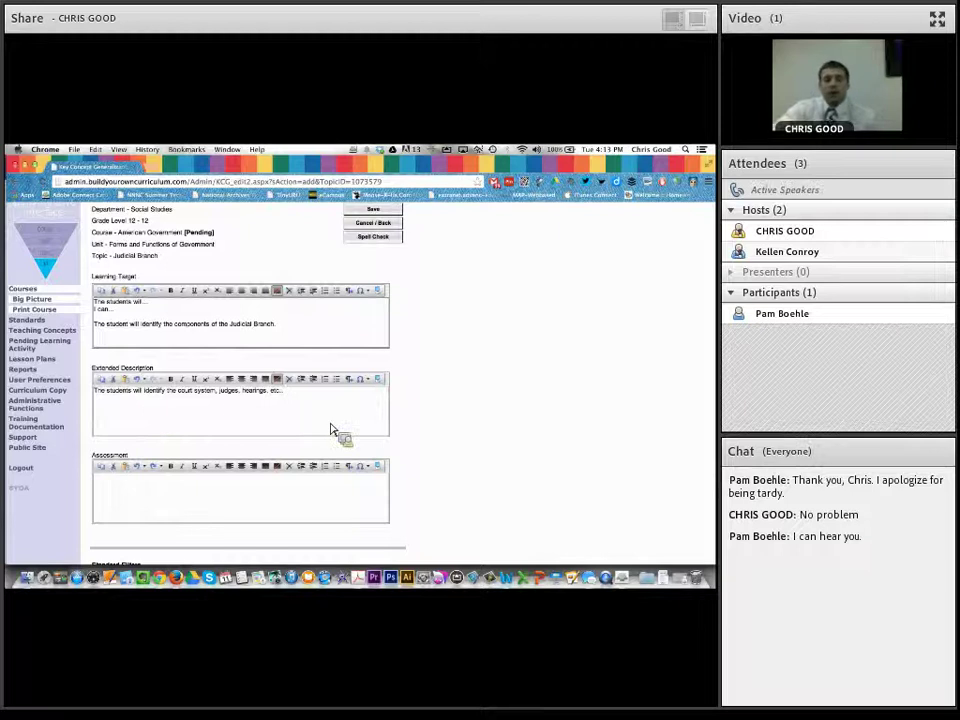
# List "Classroom Discussion", "Graphic Organizer" and "Quiz" on separate lines of the Assessment text
pyautogui.scroll(-4, 418, 482)
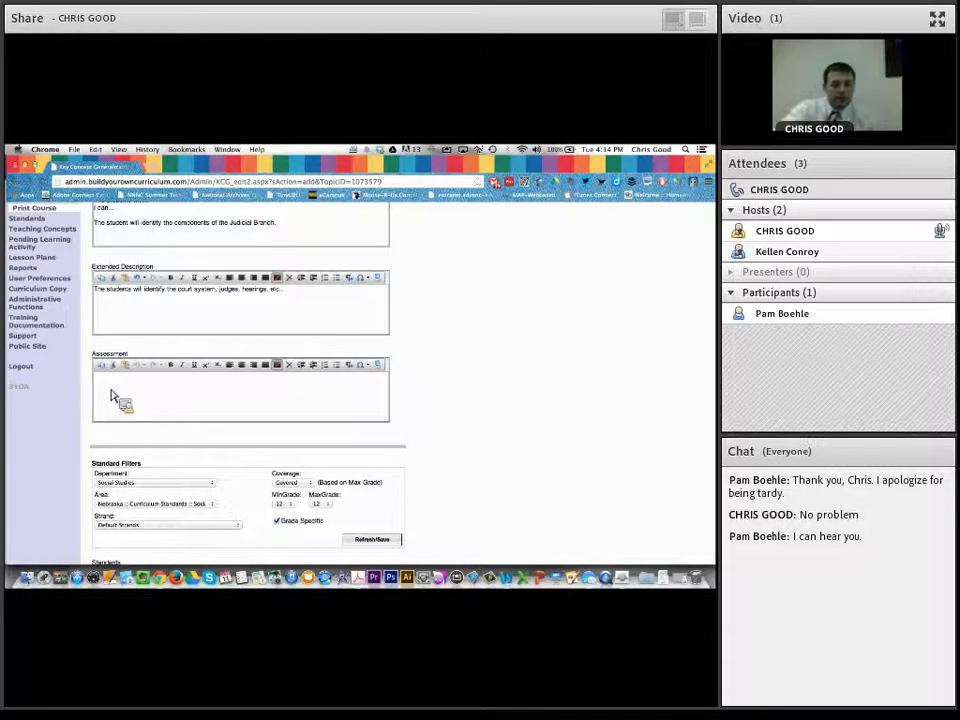
pyautogui.write('Clas')
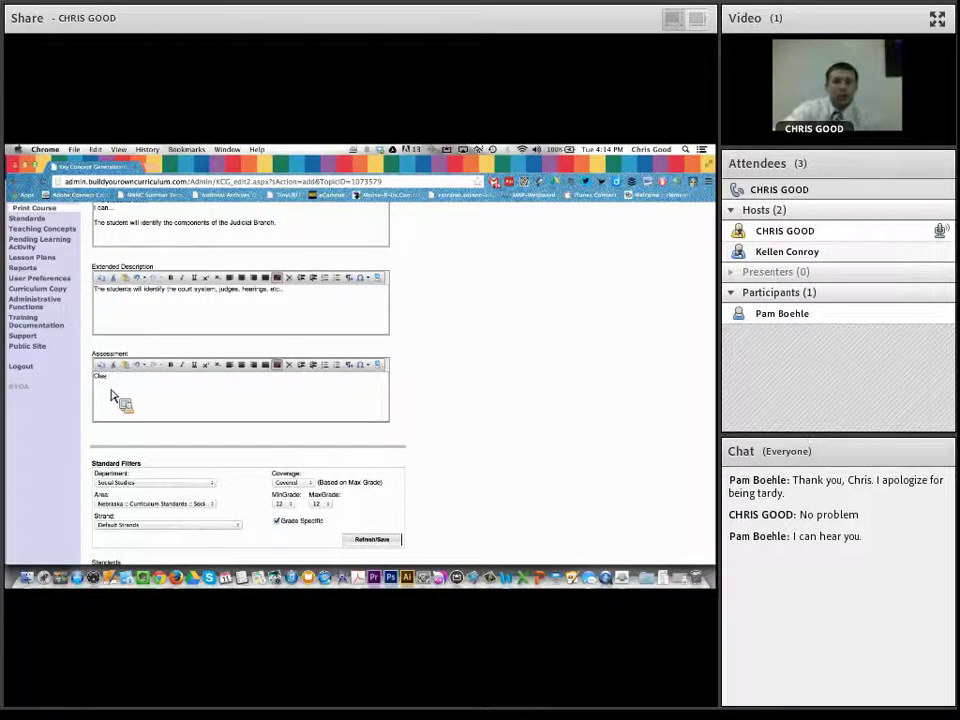
pyautogui.write('sroom Discussion ')
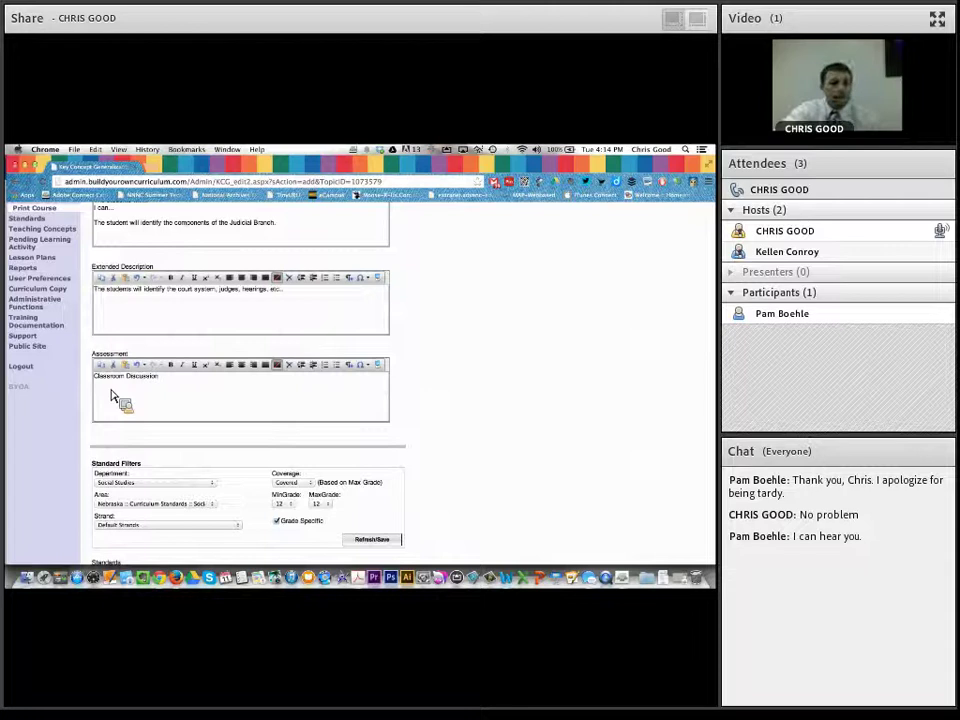
pyautogui.write('Graphic ')
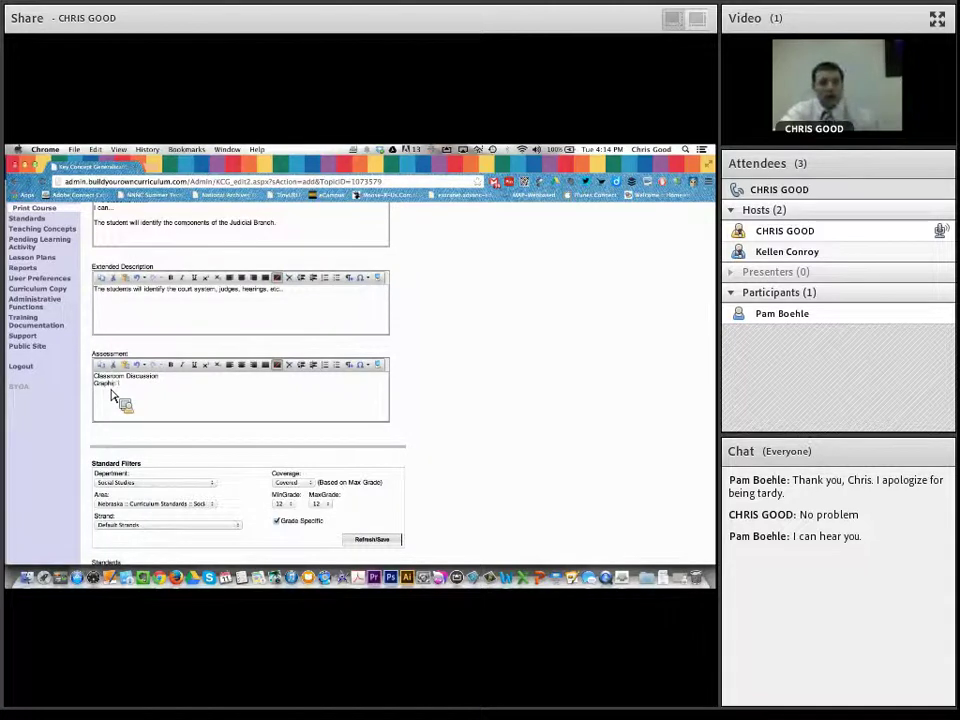
pyautogui.write('Organizer ')
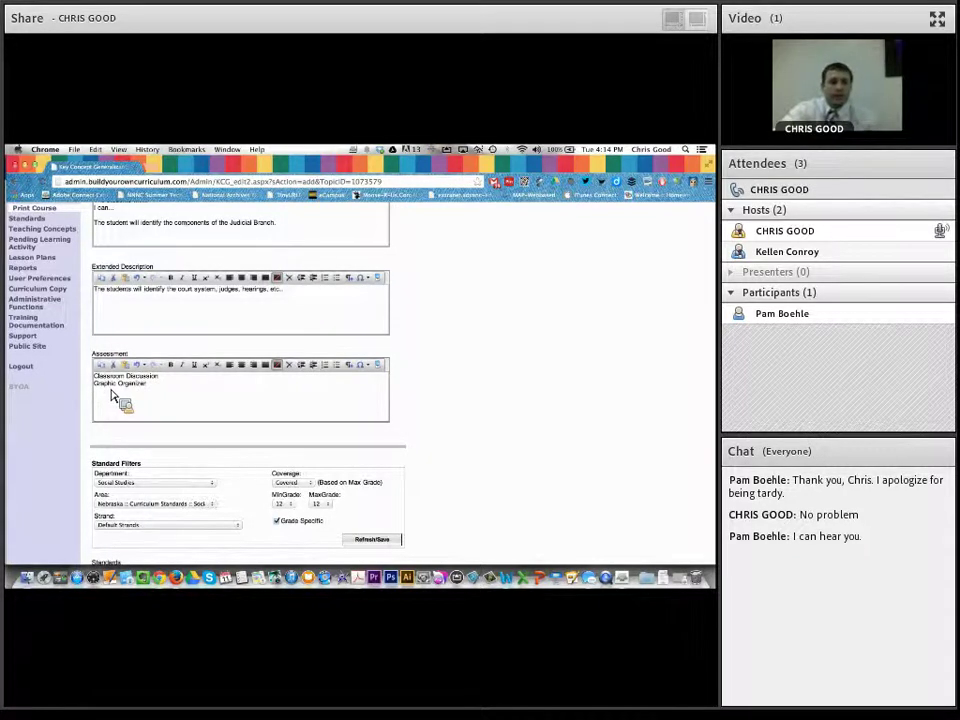
pyautogui.write('Quiz')
pyautogui.press('Return')
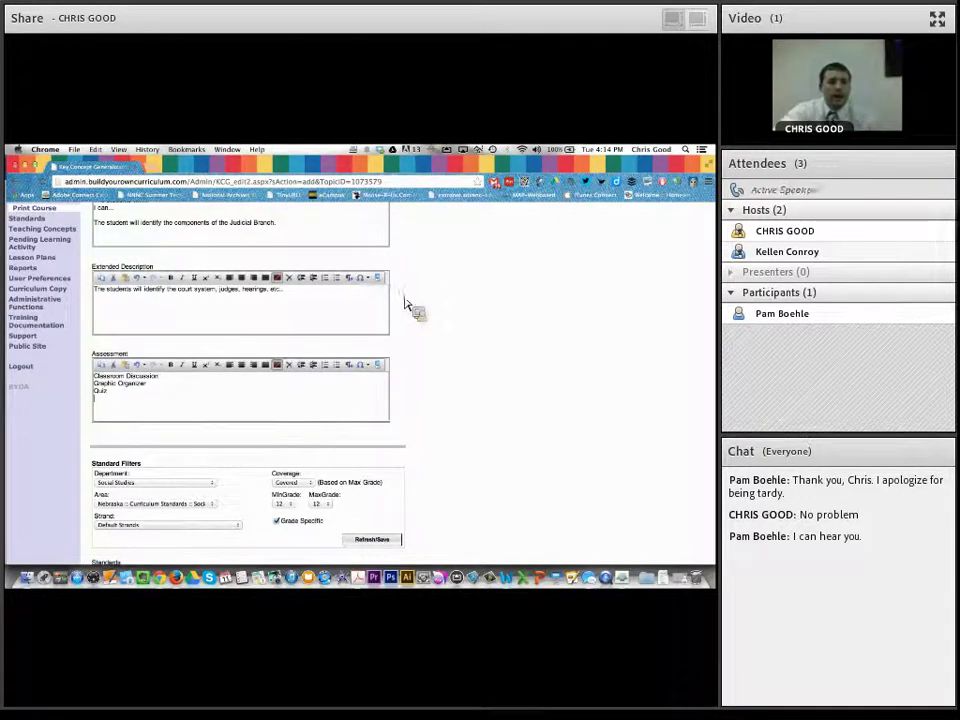
# Review the learning target, extended description and assessment texts along with the standard filters
pyautogui.scroll(2, 418, 367)
pyautogui.scroll(3, 418, 367)
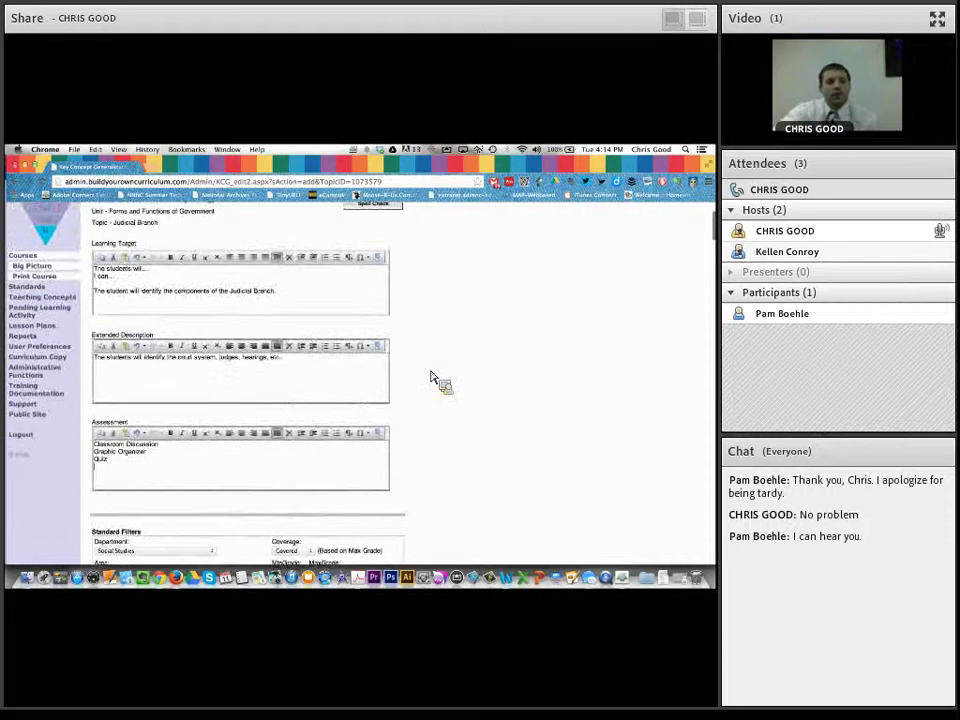
pyautogui.scroll(-1, 431, 377)
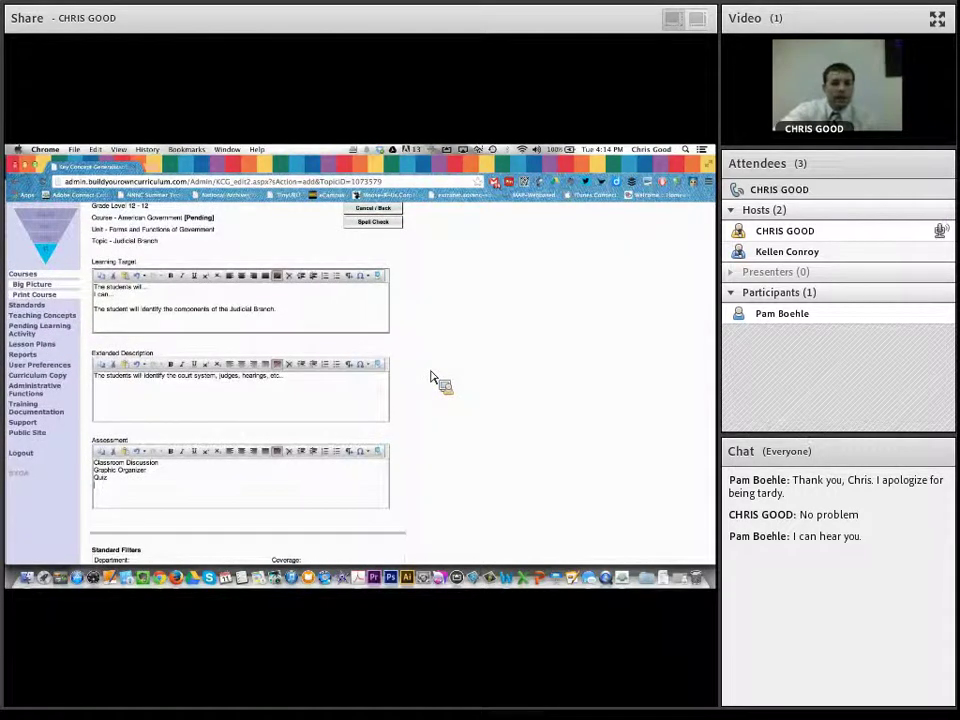
pyautogui.scroll(-4, 431, 377)
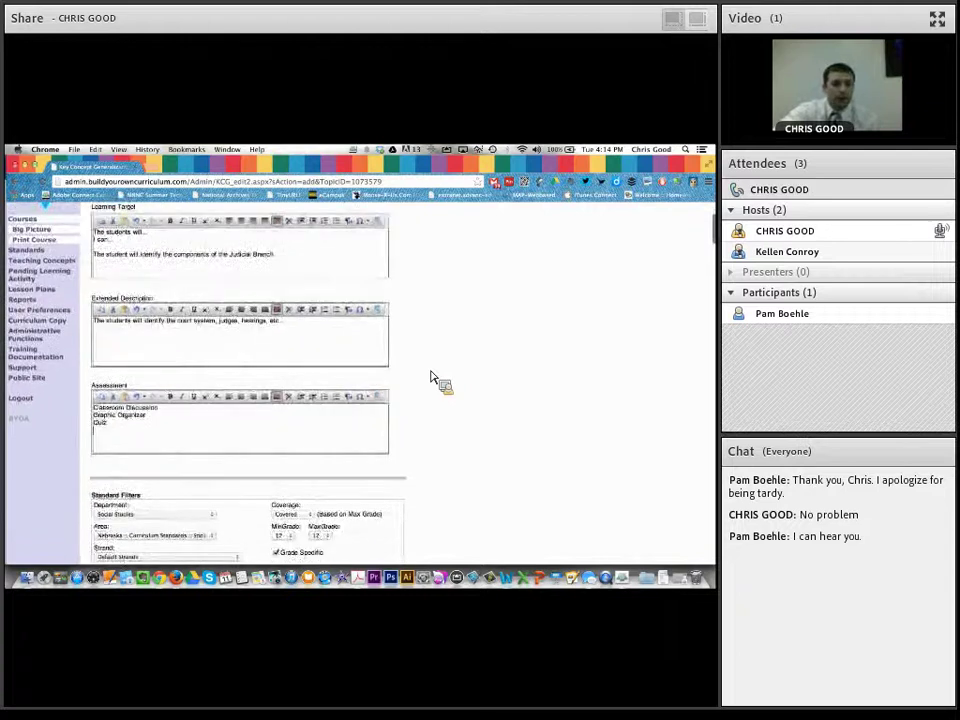
pyautogui.scroll(-3, 431, 377)
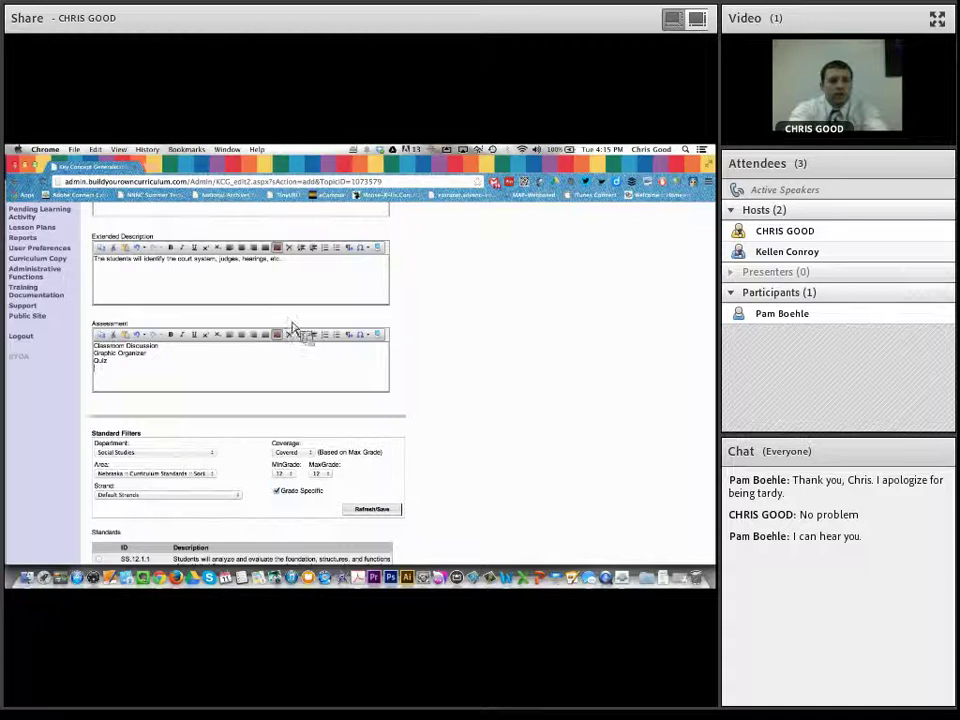
pyautogui.scroll(-2, 435, 460)
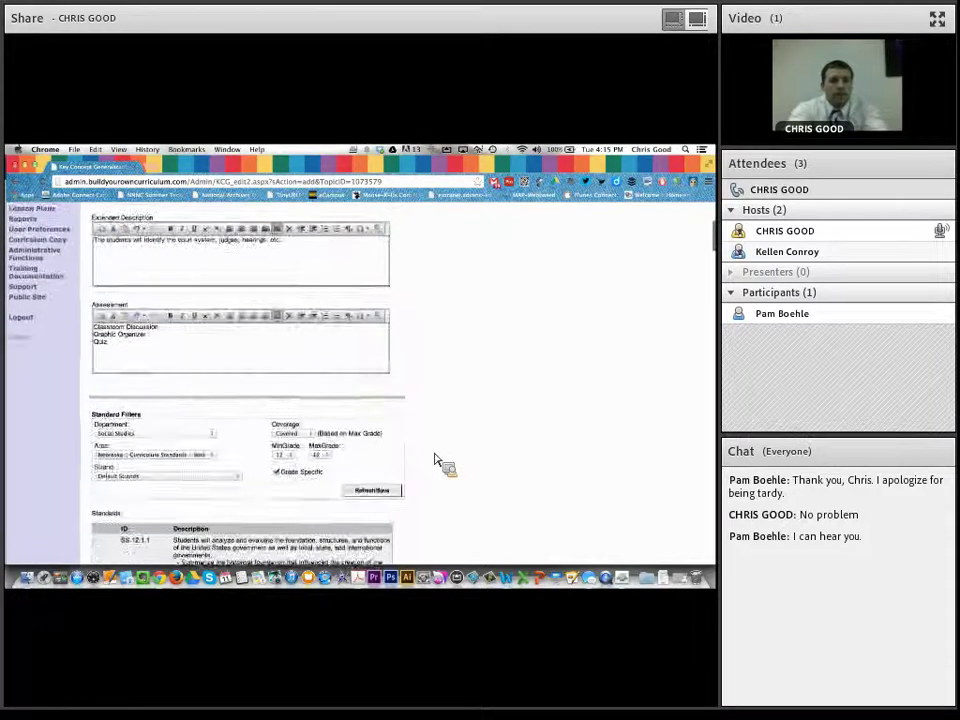
pyautogui.scroll(5, 435, 460)
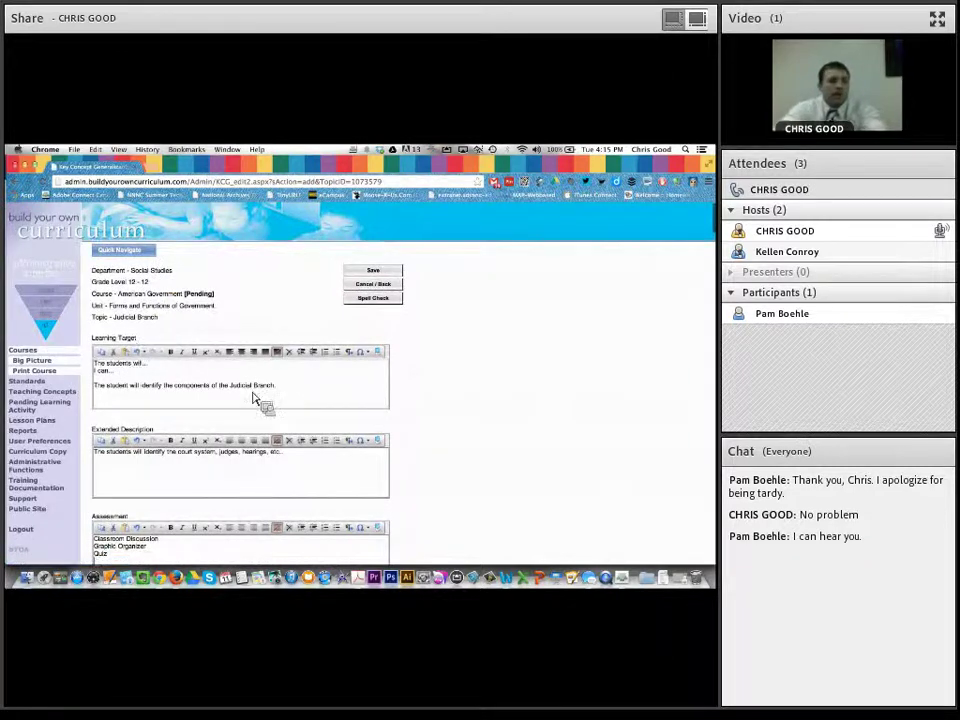
pyautogui.scroll(-5, 391, 445)
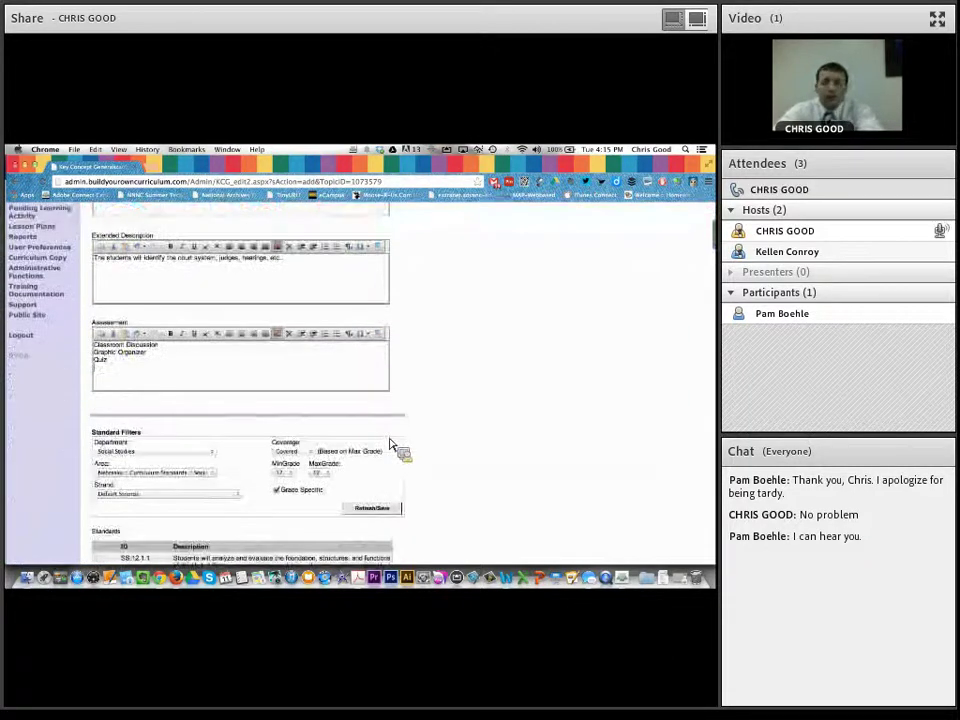
# Delete the sentence starters "The students will..." and "I can..." from the Learning Target text, leaving only the full sentence
pyautogui.scroll(3, 391, 445)
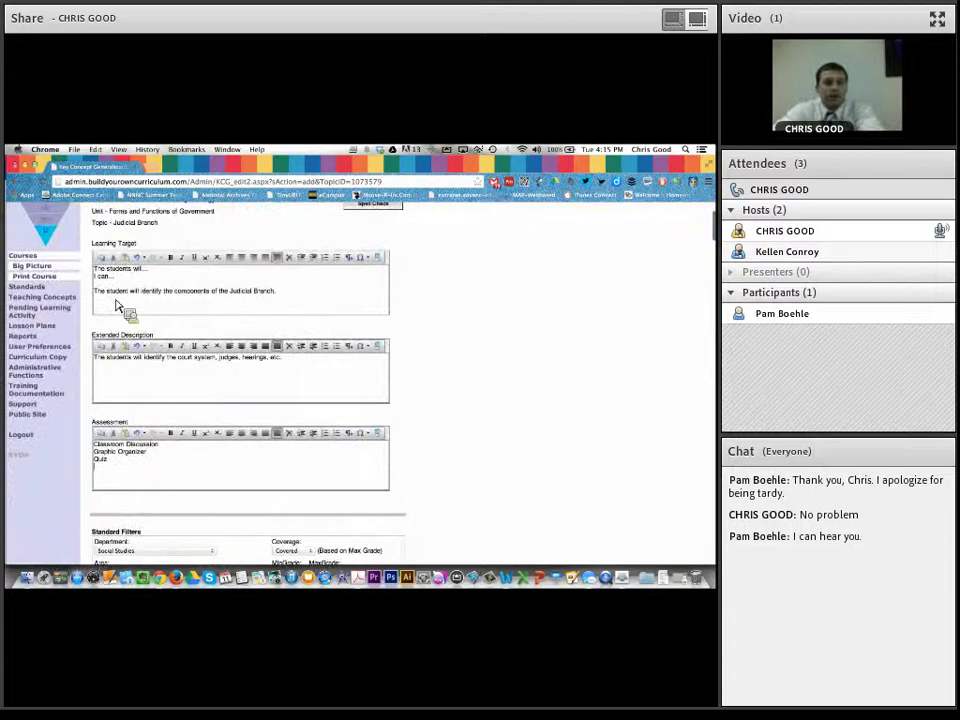
pyautogui.click(107, 304)
pyautogui.press('BackSpace')
pyautogui.press('BackSpace')
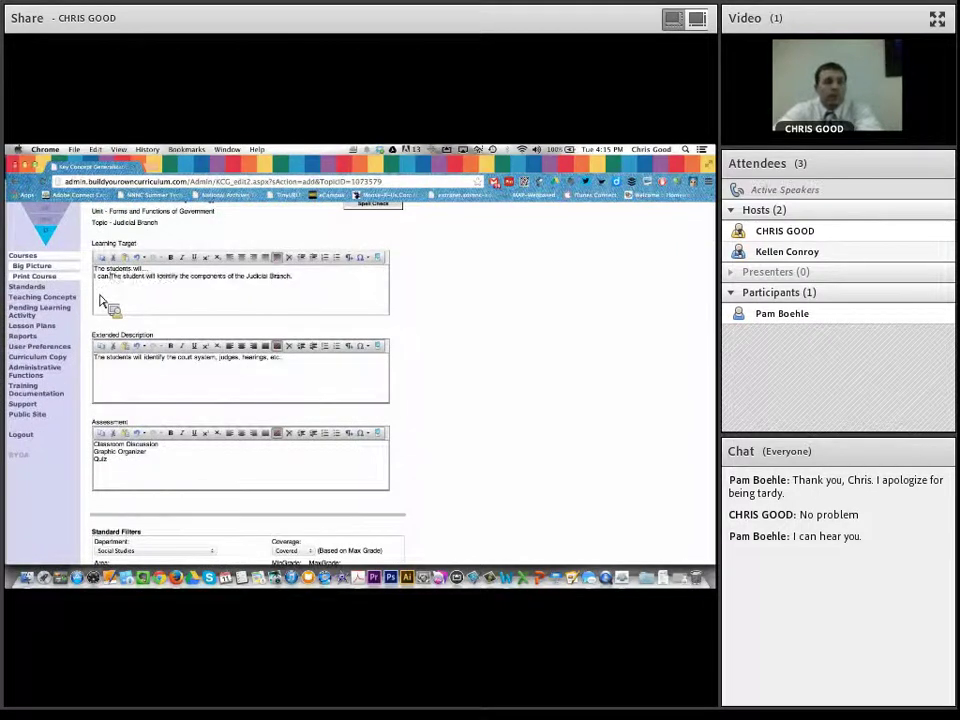
pyautogui.press('BackSpace')
pyautogui.press('BackSpace')
pyautogui.press('BackSpace')
pyautogui.press('BackSpace')
pyautogui.press('BackSpace')
pyautogui.press('BackSpace')
pyautogui.press('BackSpace')
pyautogui.press('BackSpace')
pyautogui.press('BackSpace')
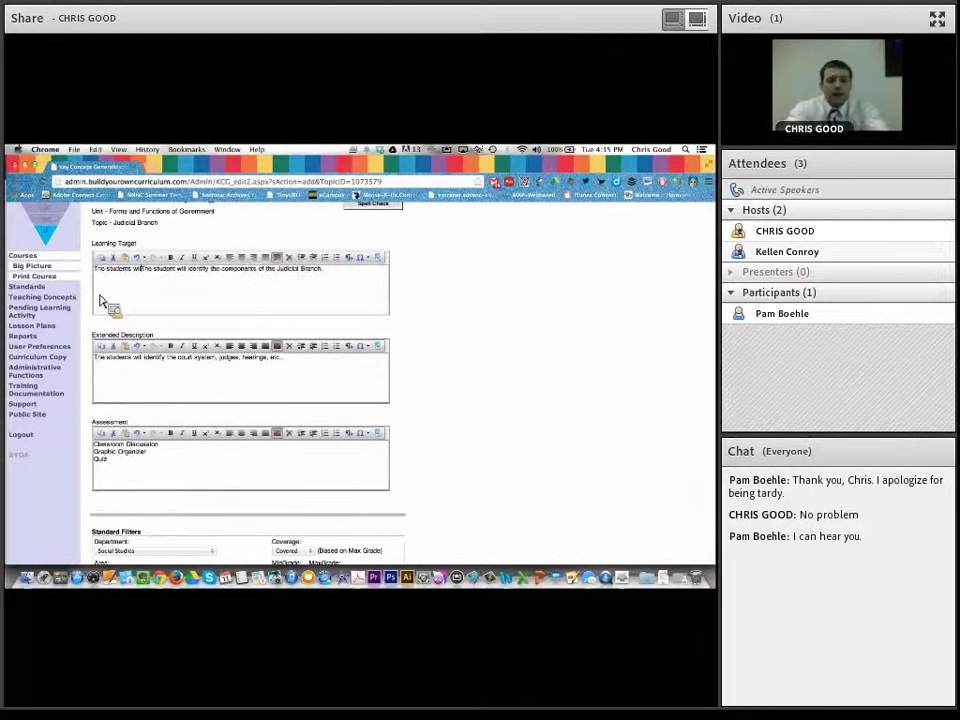
pyautogui.press('BackSpace')
pyautogui.press('BackSpace')
pyautogui.press('BackSpace')
pyautogui.press('BackSpace')
pyautogui.press('BackSpace')
pyautogui.press('BackSpace')
pyautogui.press('BackSpace')
pyautogui.press('BackSpace')
pyautogui.press('BackSpace')
pyautogui.press('BackSpace')
pyautogui.press('BackSpace')
pyautogui.press('BackSpace')
pyautogui.press('BackSpace')
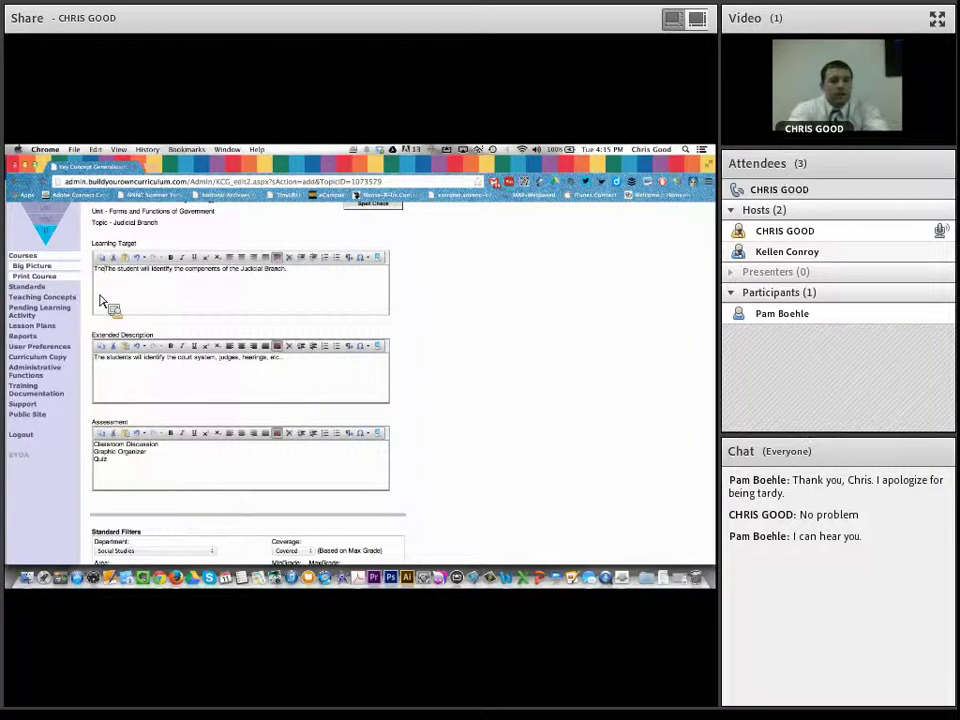
pyautogui.press('BackSpace')
pyautogui.press('BackSpace')
pyautogui.press('BackSpace')
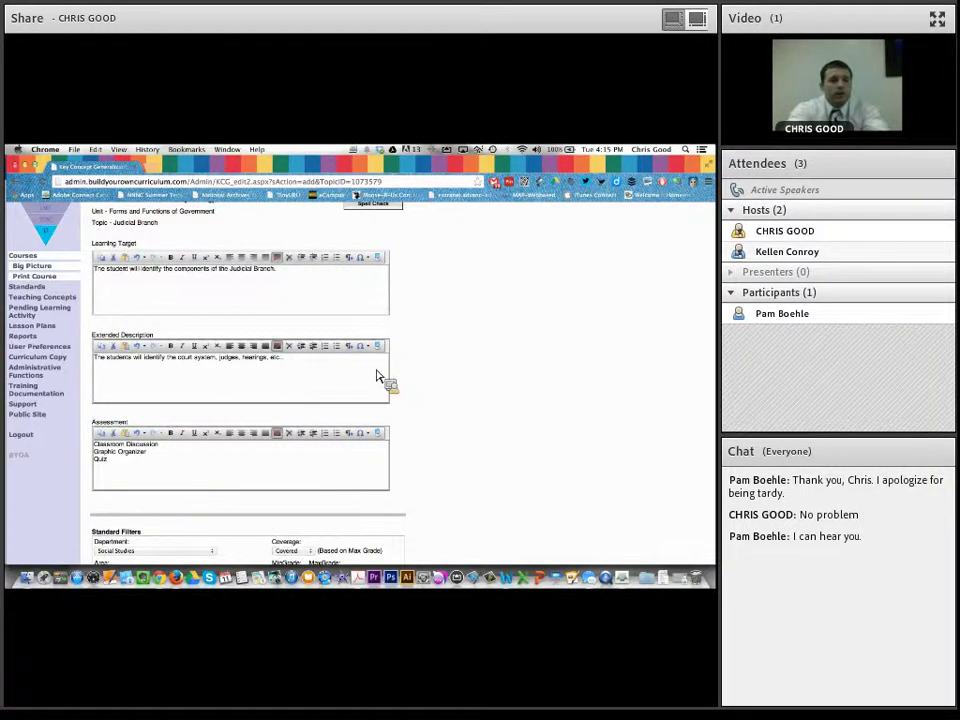
# Set the strand of the standard filters to 1-CIV - Civics and look through the listed standards
pyautogui.scroll(-5, 435, 435)
pyautogui.scroll(-2, 432, 432)
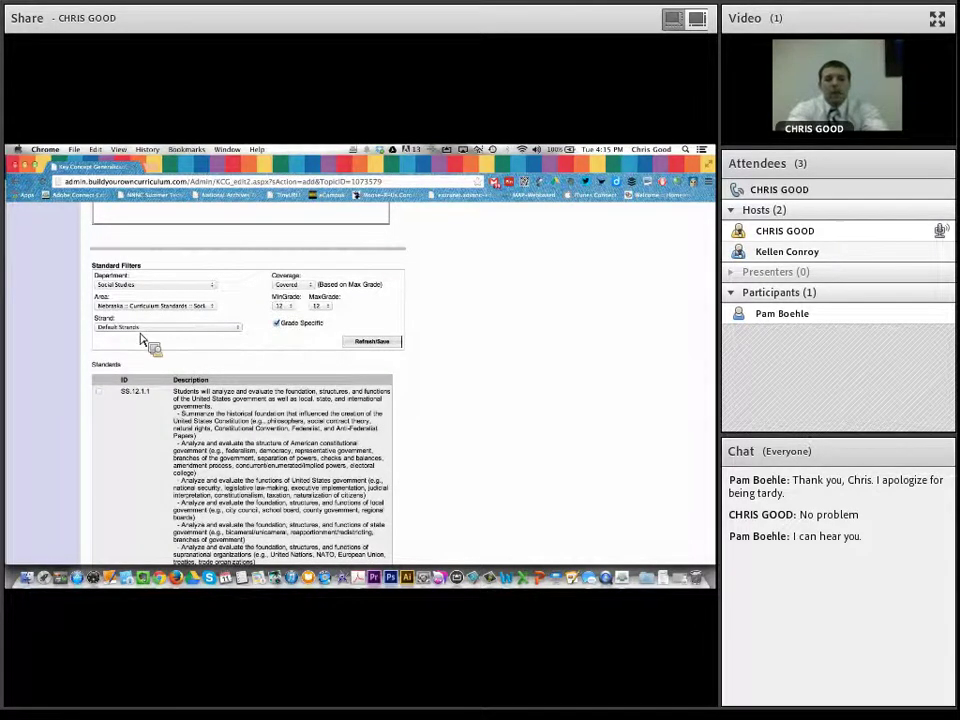
pyautogui.click(232, 328)
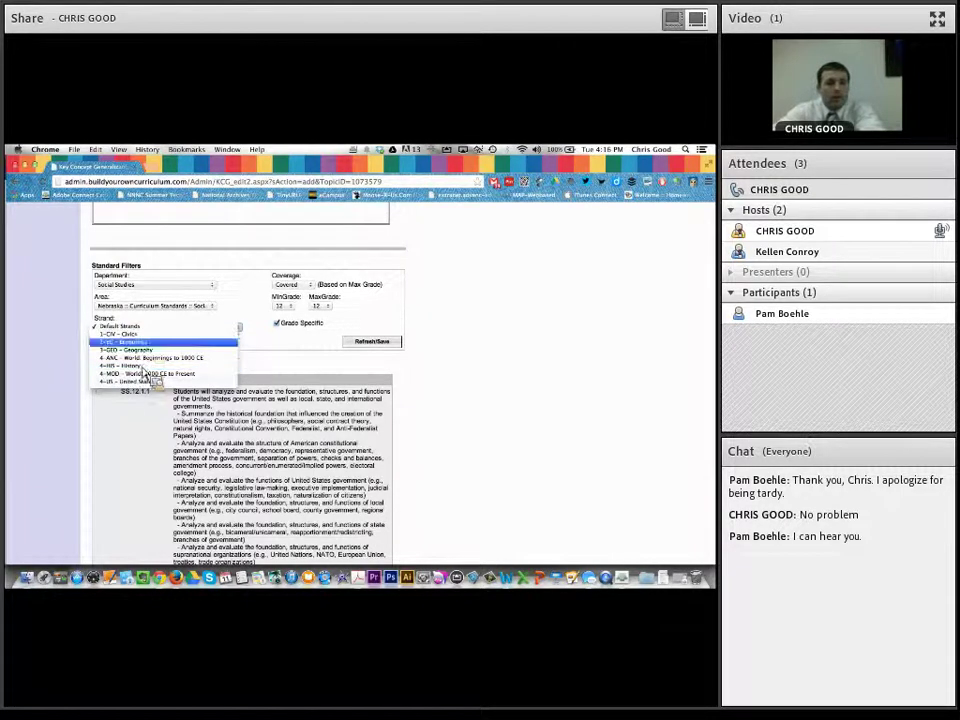
pyautogui.click(143, 337)
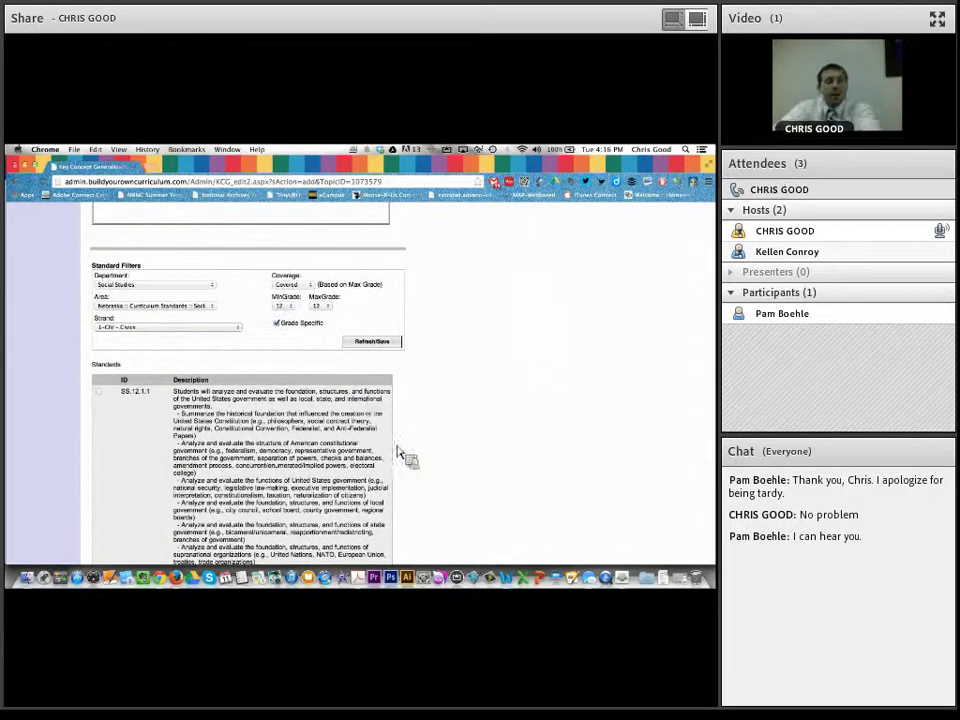
pyautogui.scroll(-2, 380, 460)
pyautogui.scroll(-8, 352, 462)
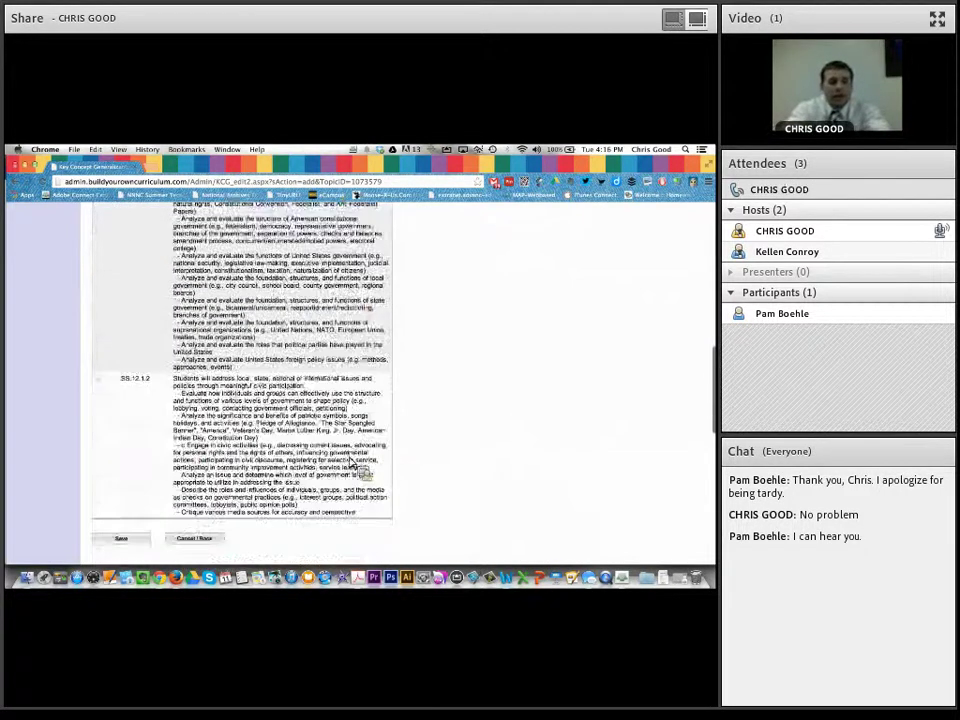
pyautogui.scroll(3, 358, 465)
pyautogui.scroll(2, 351, 462)
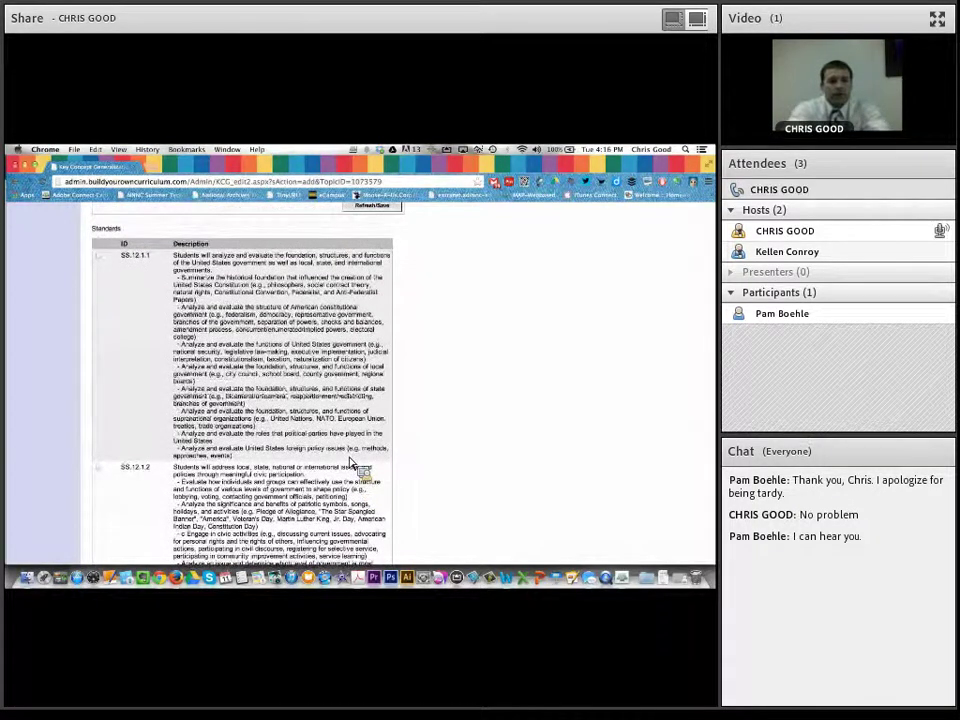
pyautogui.scroll(2, 350, 460)
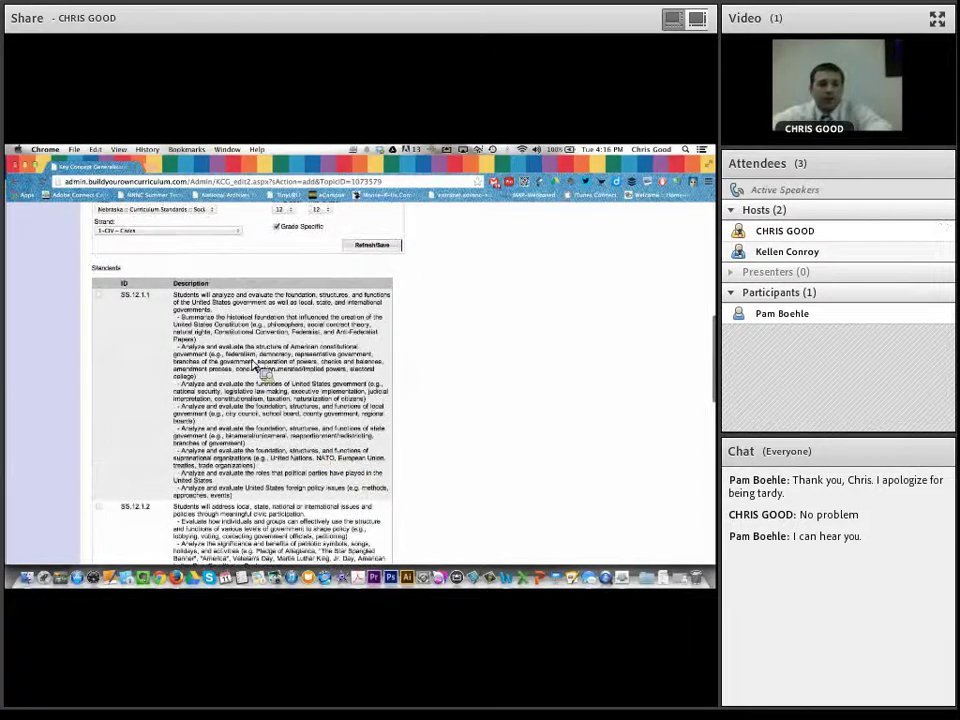
# Align the learning target with standard SS.12.1.1 and save it to the Judicial Branch topic
pyautogui.click(98, 295)
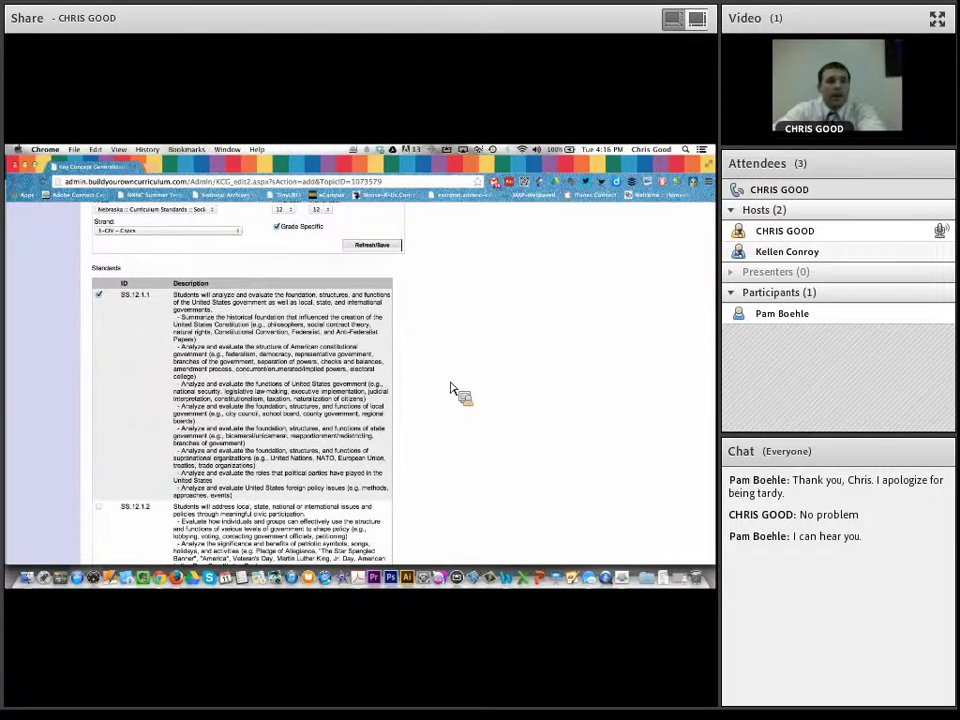
pyautogui.scroll(3, 451, 389)
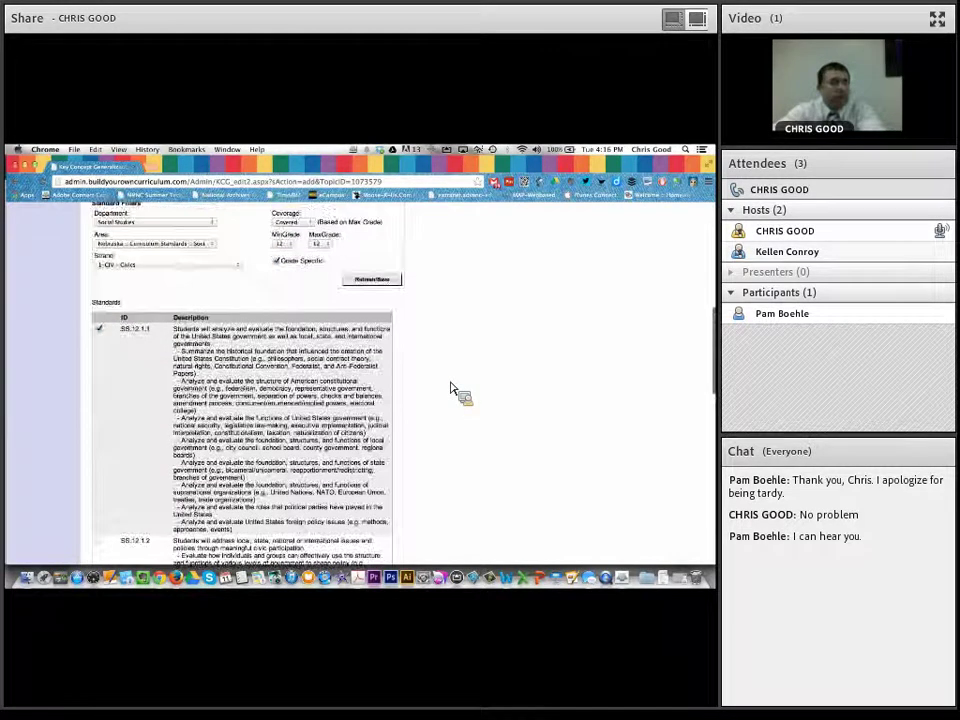
pyautogui.scroll(1, 451, 389)
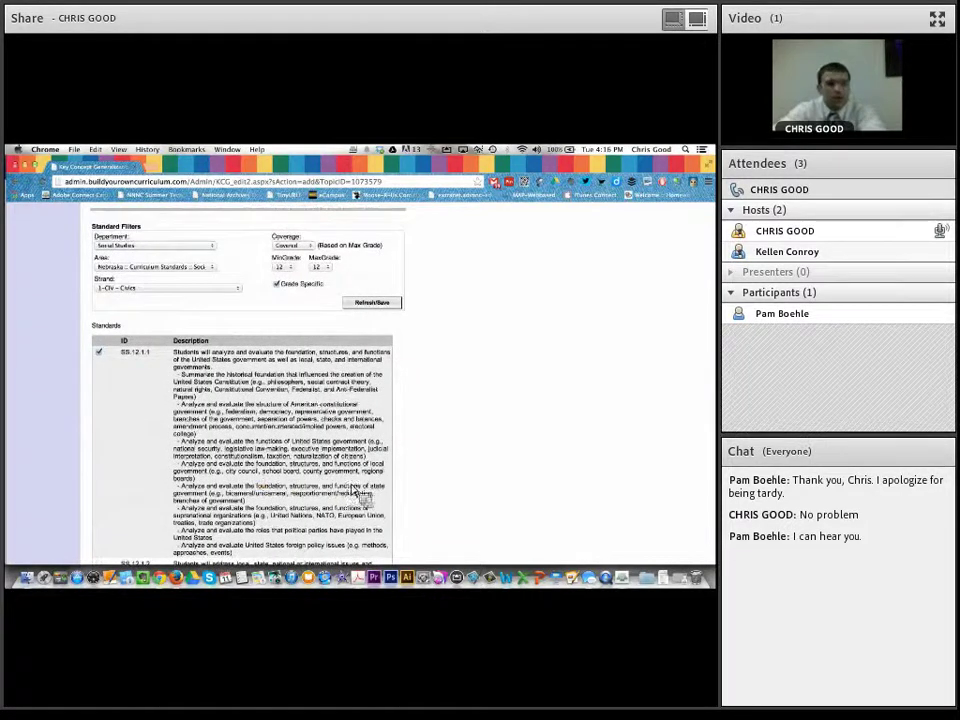
pyautogui.scroll(-3, 418, 515)
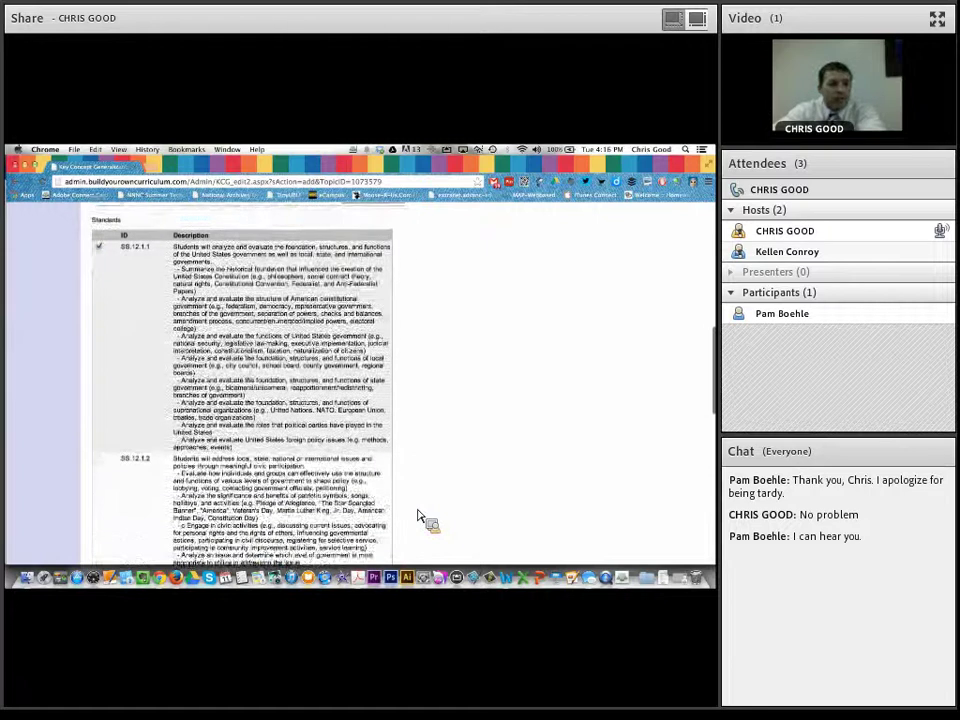
pyautogui.scroll(-1, 418, 515)
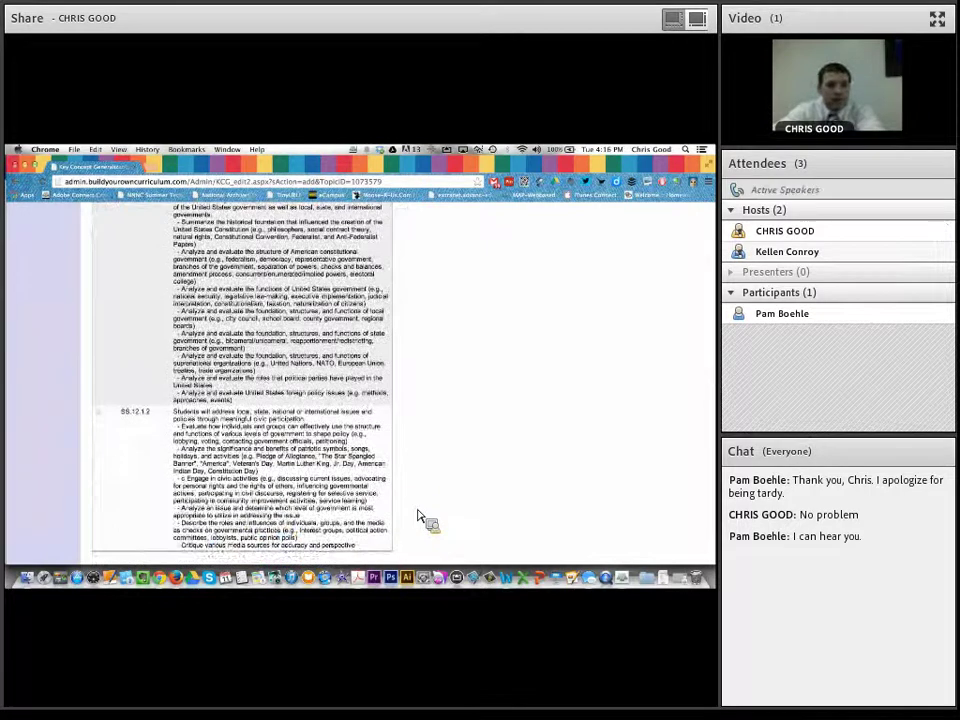
pyautogui.scroll(2, 418, 515)
pyautogui.scroll(3, 418, 515)
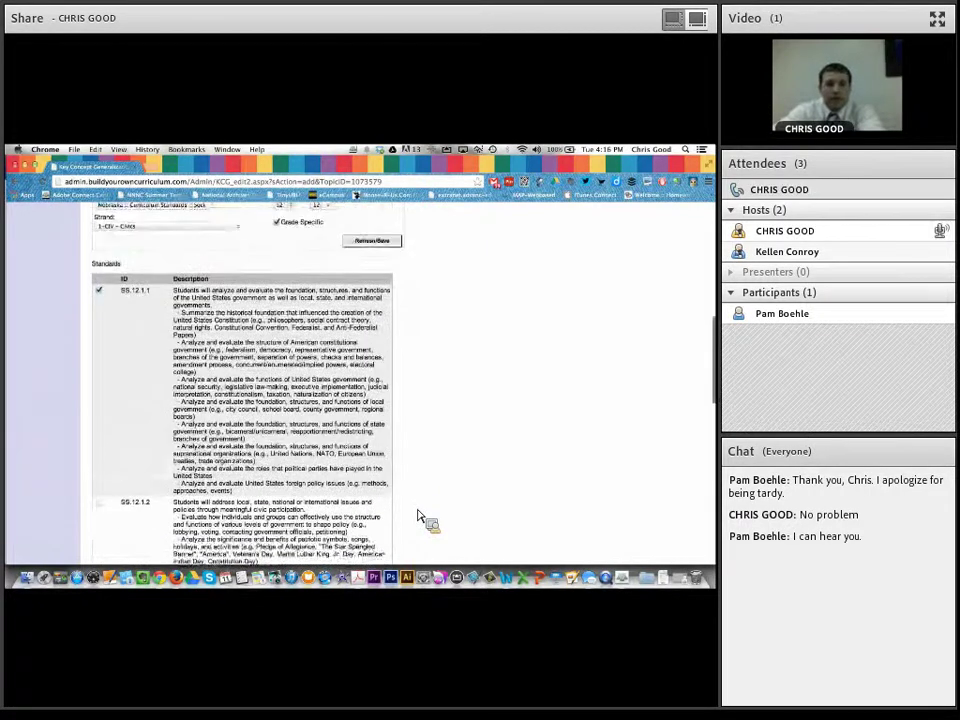
pyautogui.scroll(-2, 418, 515)
pyautogui.scroll(-5, 420, 518)
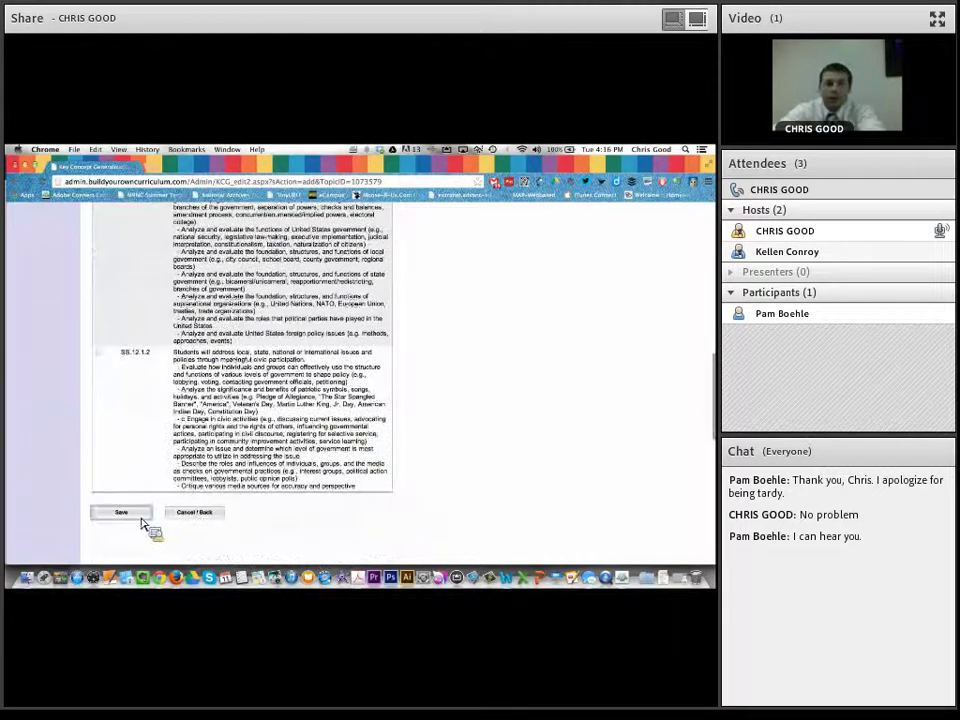
pyautogui.click(141, 518)
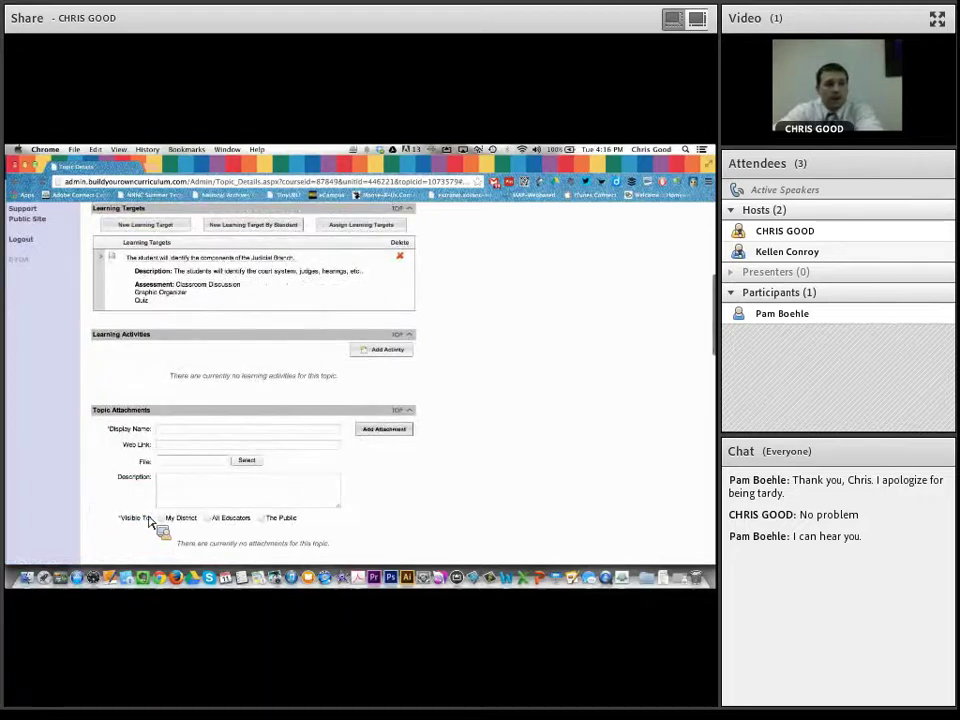
# Reopen the Judicial Branch learning target from the topic details, review its texts and aligned standard, and return without changes
pyautogui.scroll(5, 492, 417)
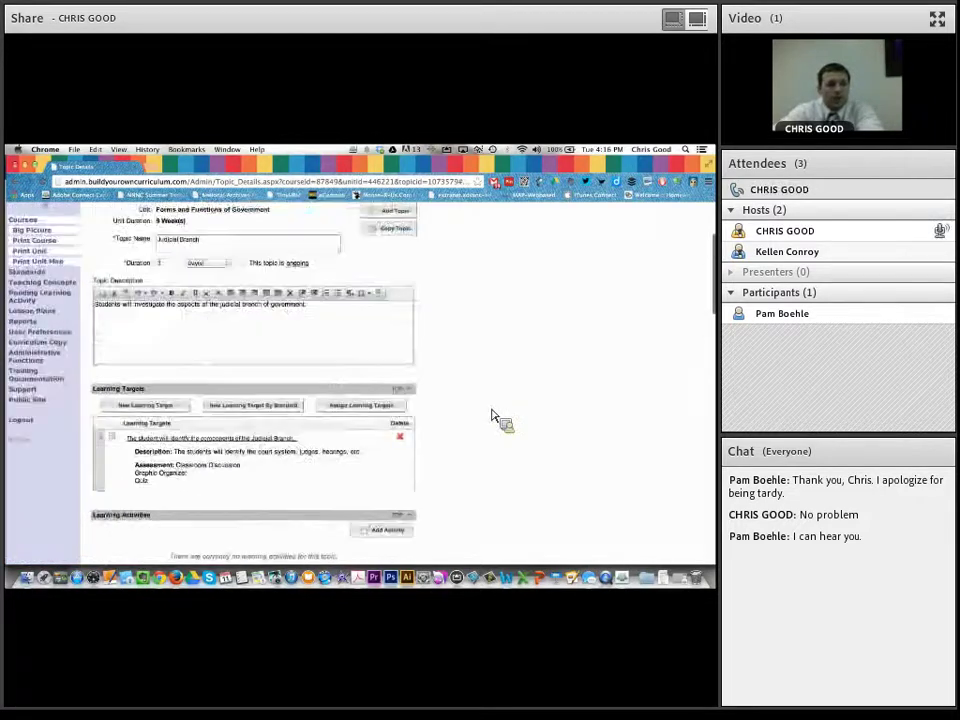
pyautogui.scroll(5, 492, 417)
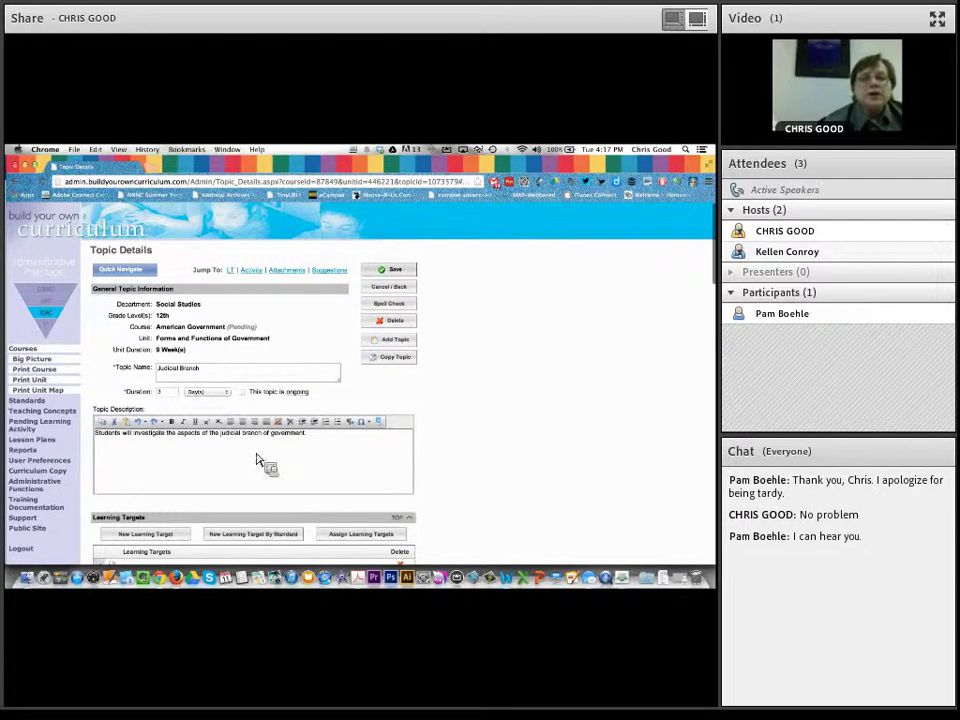
pyautogui.scroll(-5, 450, 489)
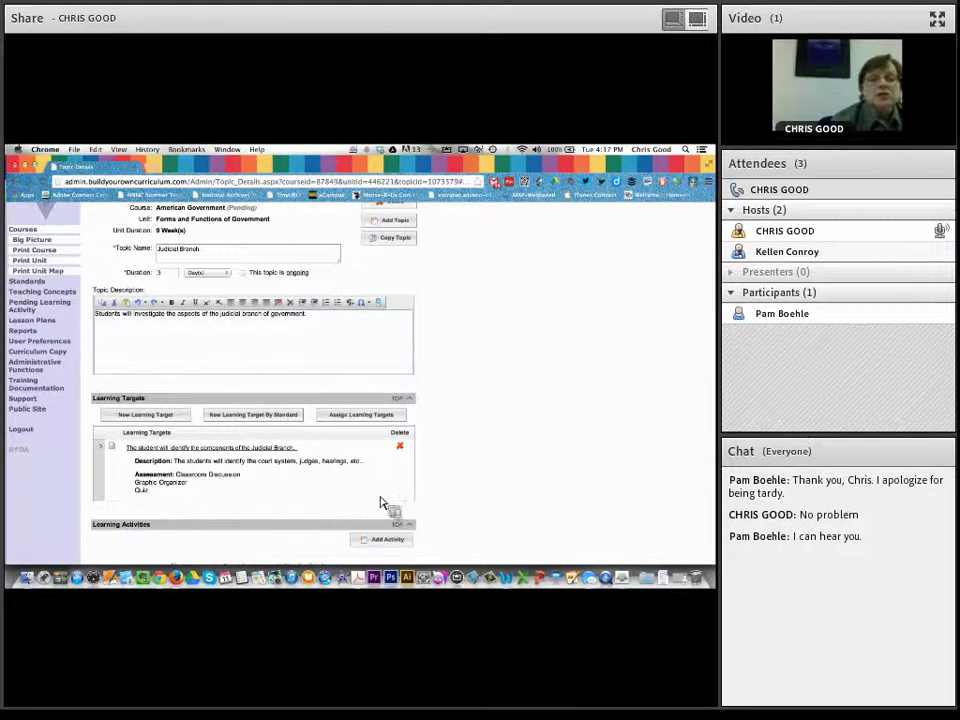
pyautogui.click(186, 456)
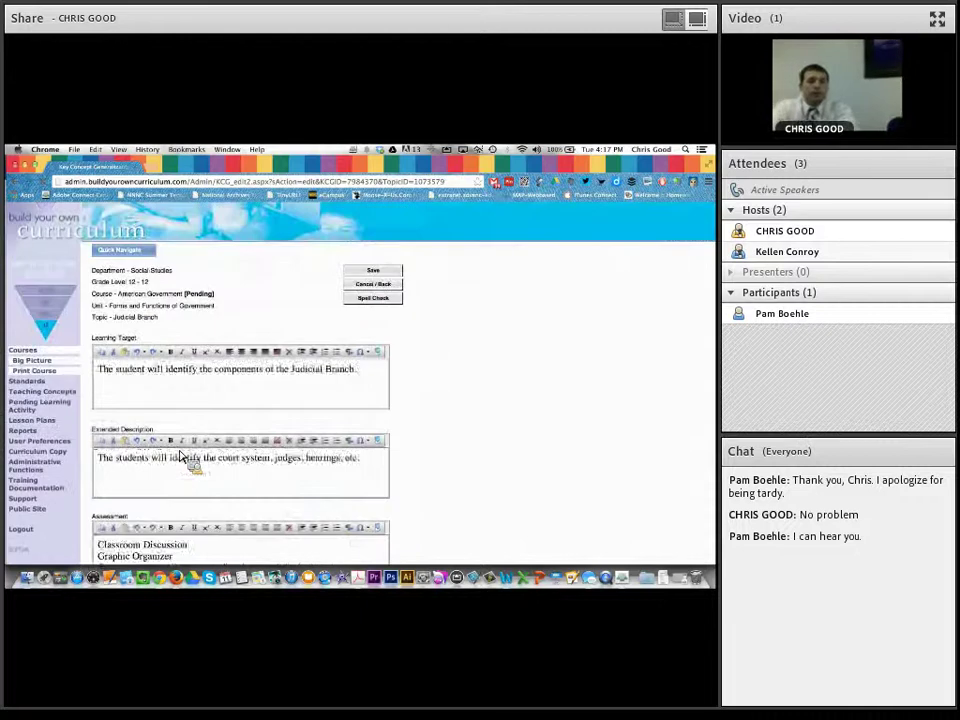
pyautogui.scroll(-5, 379, 493)
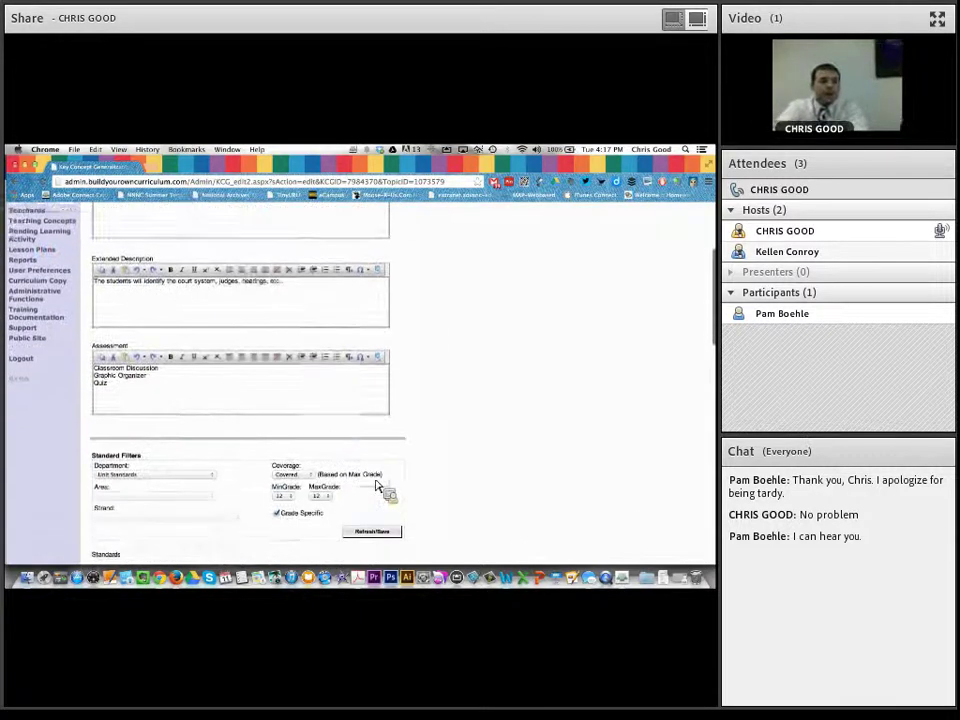
pyautogui.scroll(-4, 379, 487)
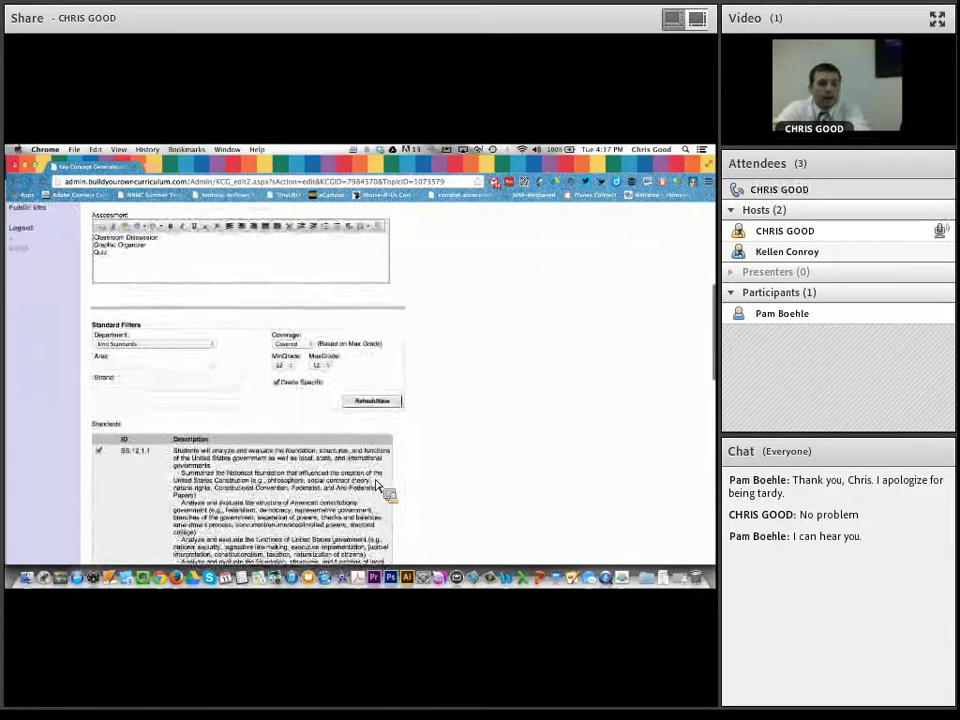
pyautogui.scroll(9, 378, 489)
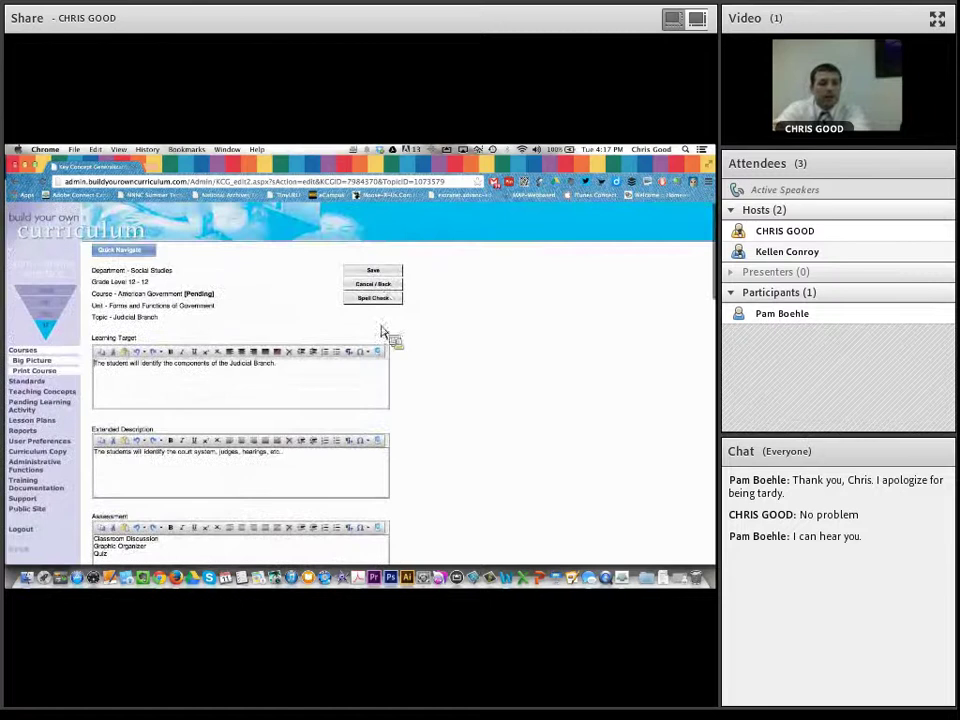
pyautogui.click(384, 287)
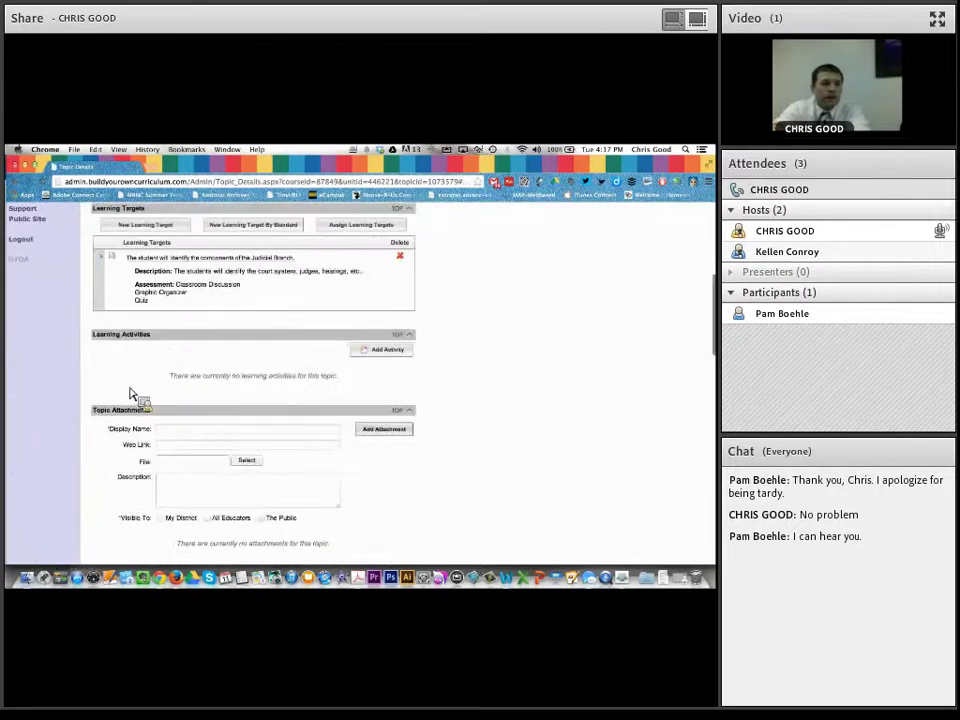
# Expand the learning target to view its attached standards, collapse it again and look over the topic details
pyautogui.click(106, 264)
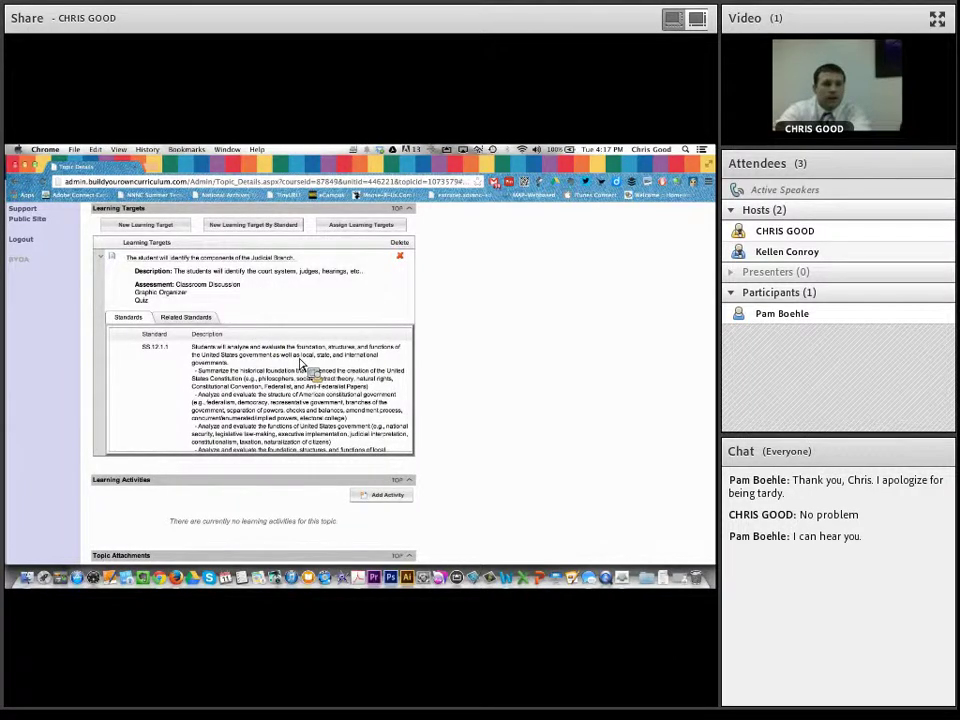
pyautogui.scroll(5, 375, 368)
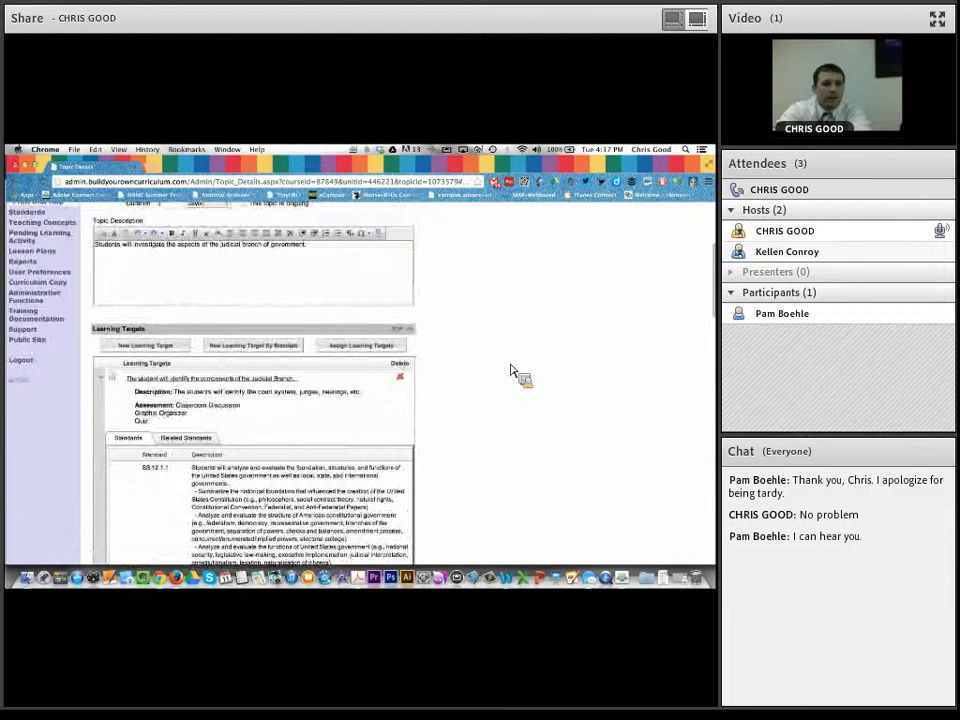
pyautogui.click(108, 383)
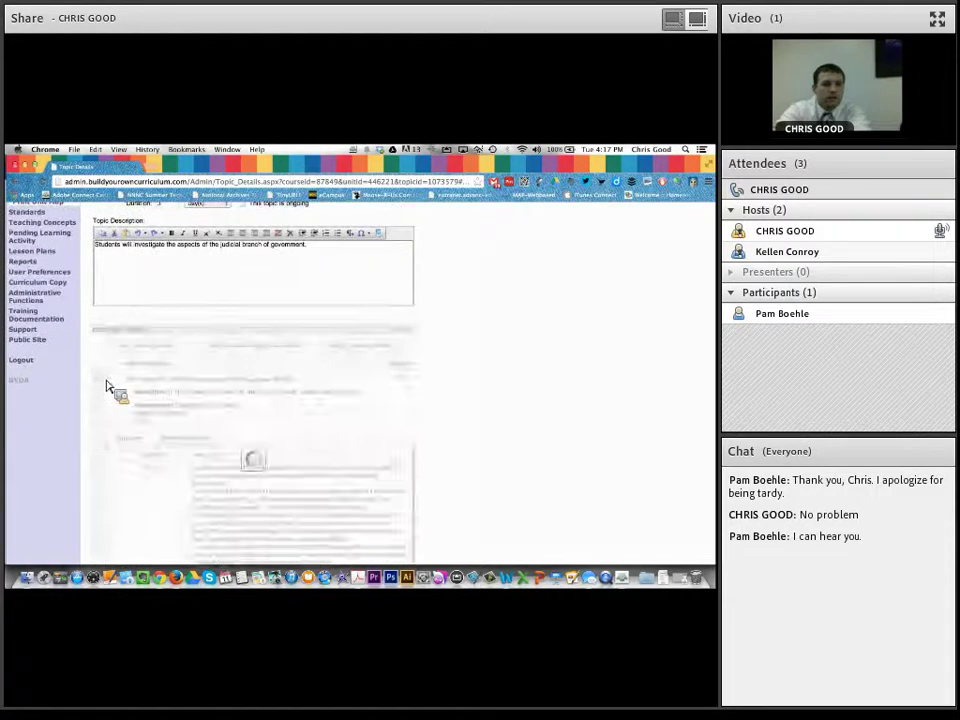
pyautogui.scroll(-2, 474, 405)
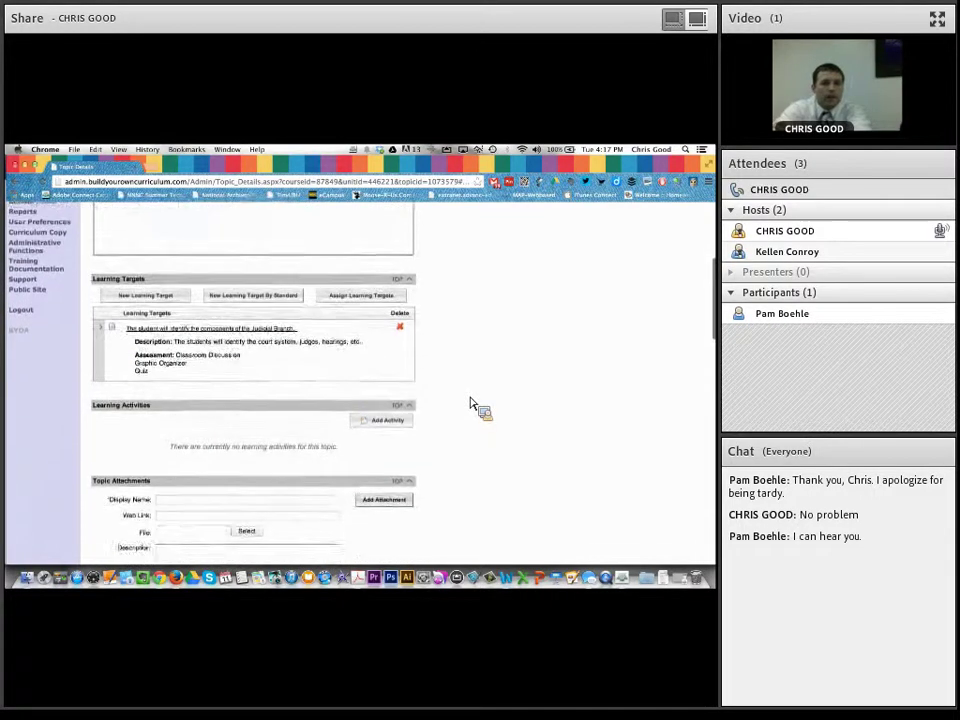
pyautogui.scroll(5, 474, 405)
pyautogui.scroll(3, 474, 405)
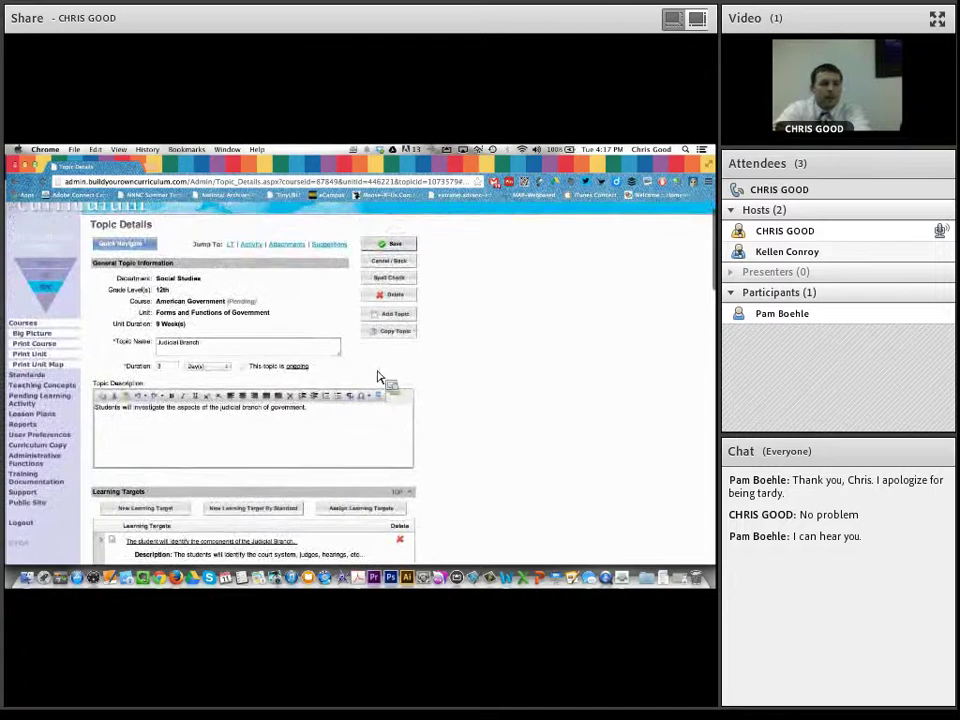
# Start a new learning target by standard for the Judicial Branch topic and choose standard SS.12.2.10
pyautogui.scroll(-5, 466, 480)
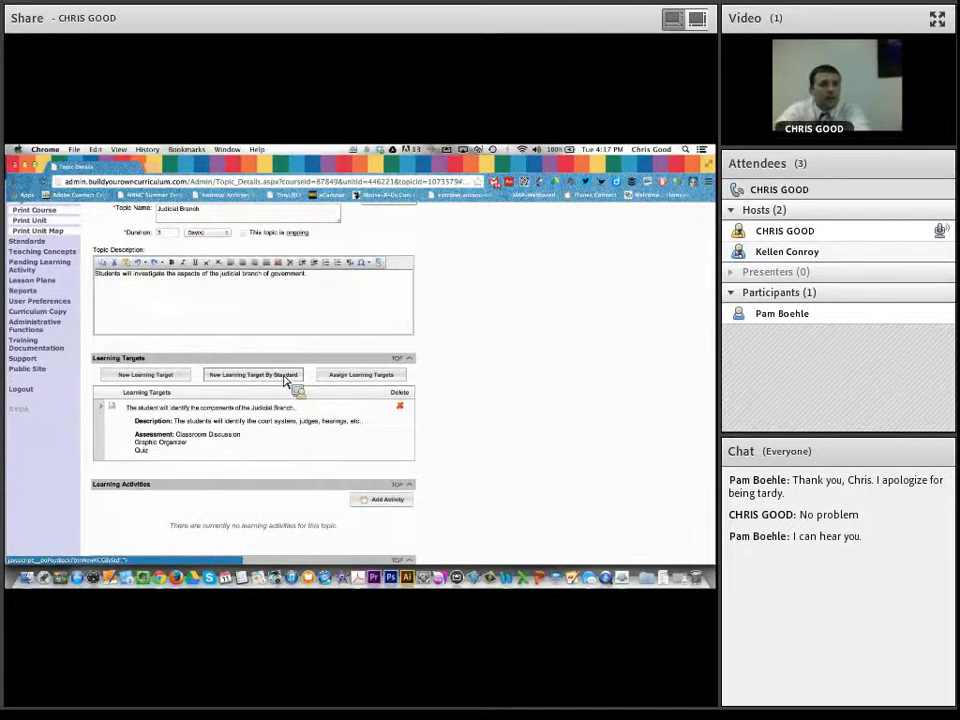
pyautogui.click(285, 376)
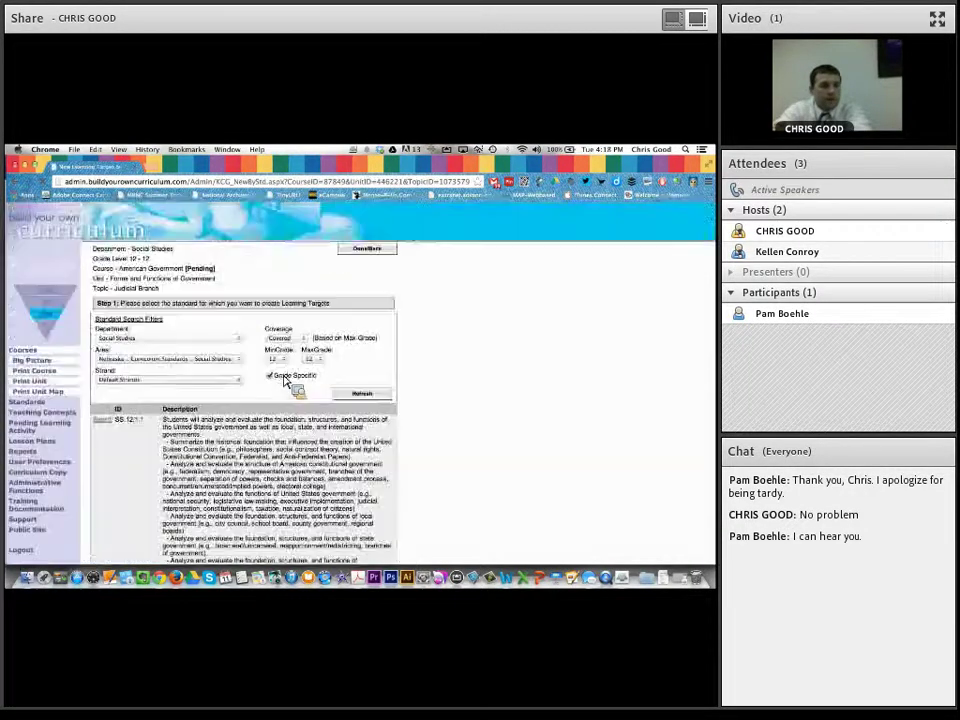
pyautogui.scroll(-3, 422, 457)
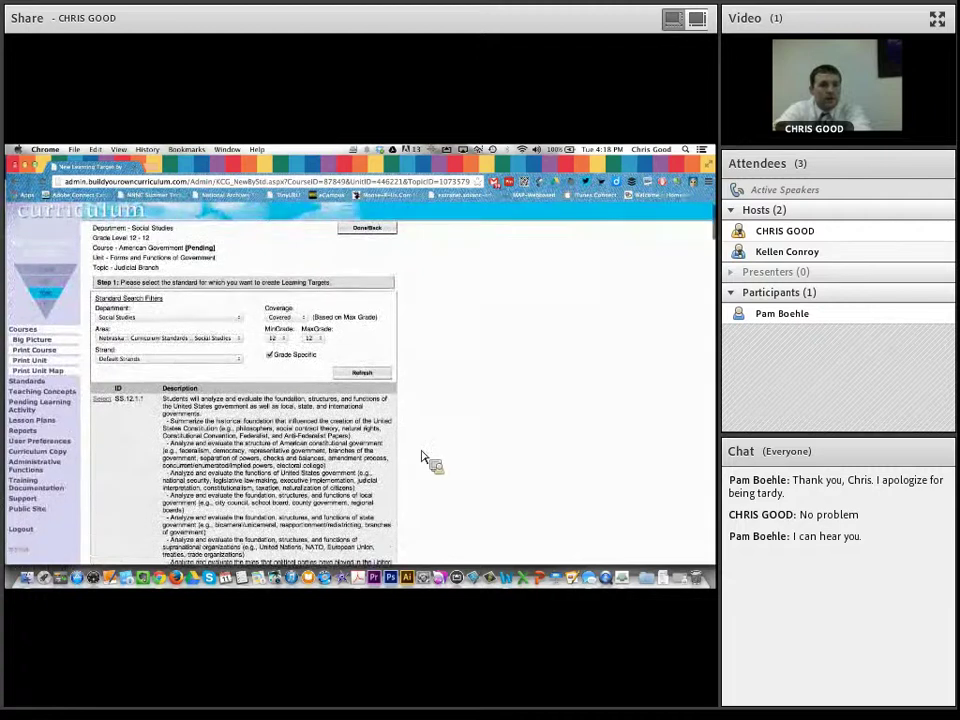
pyautogui.scroll(-10, 437, 382)
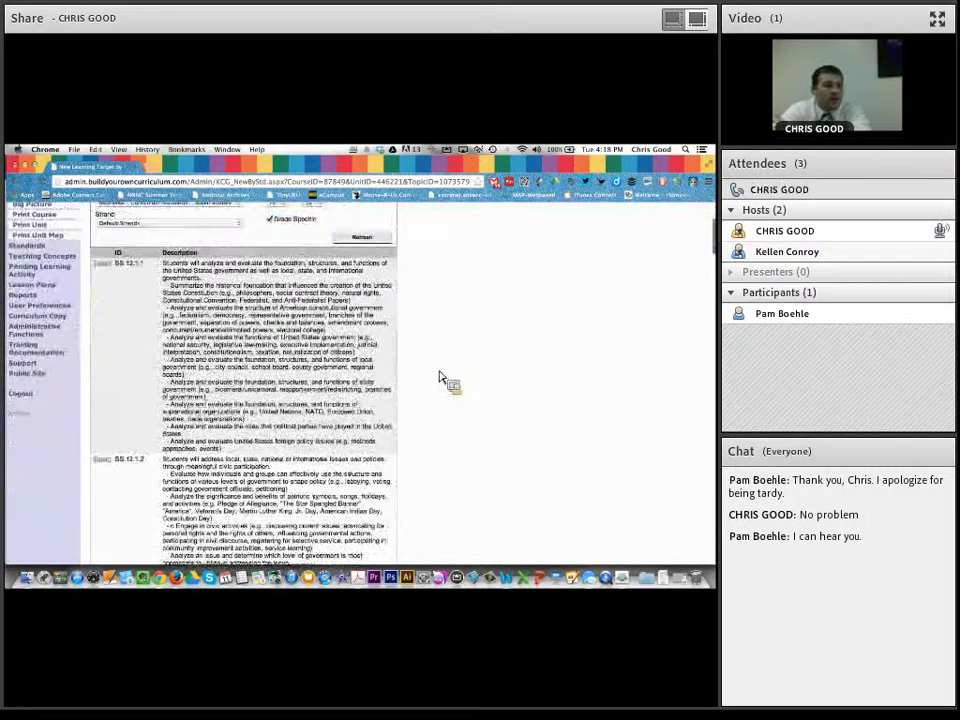
pyautogui.scroll(-2, 440, 377)
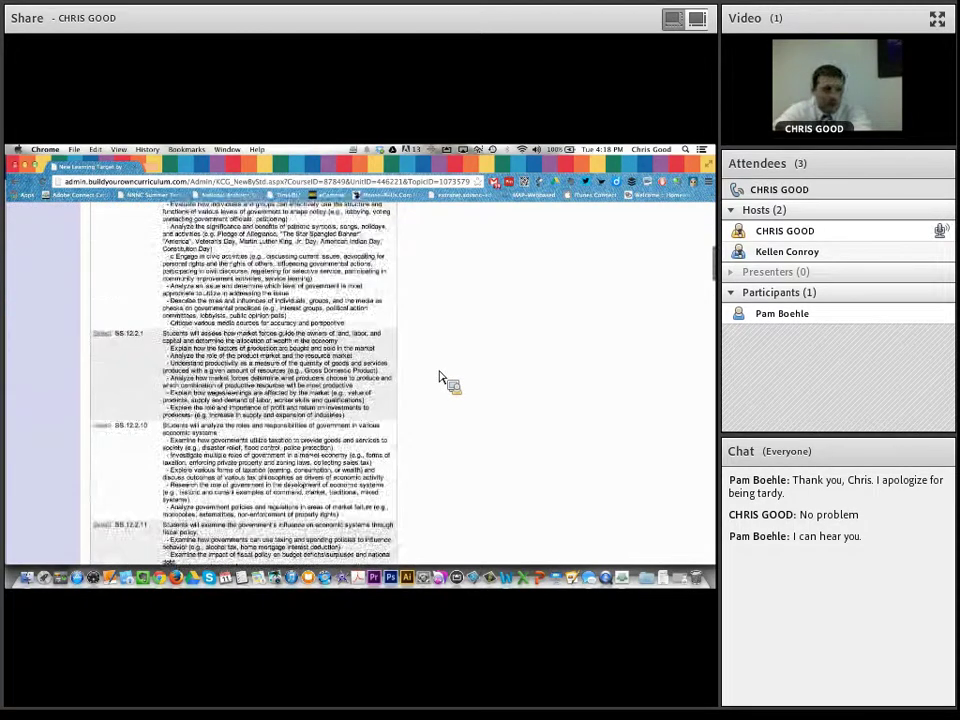
pyautogui.scroll(-2, 440, 378)
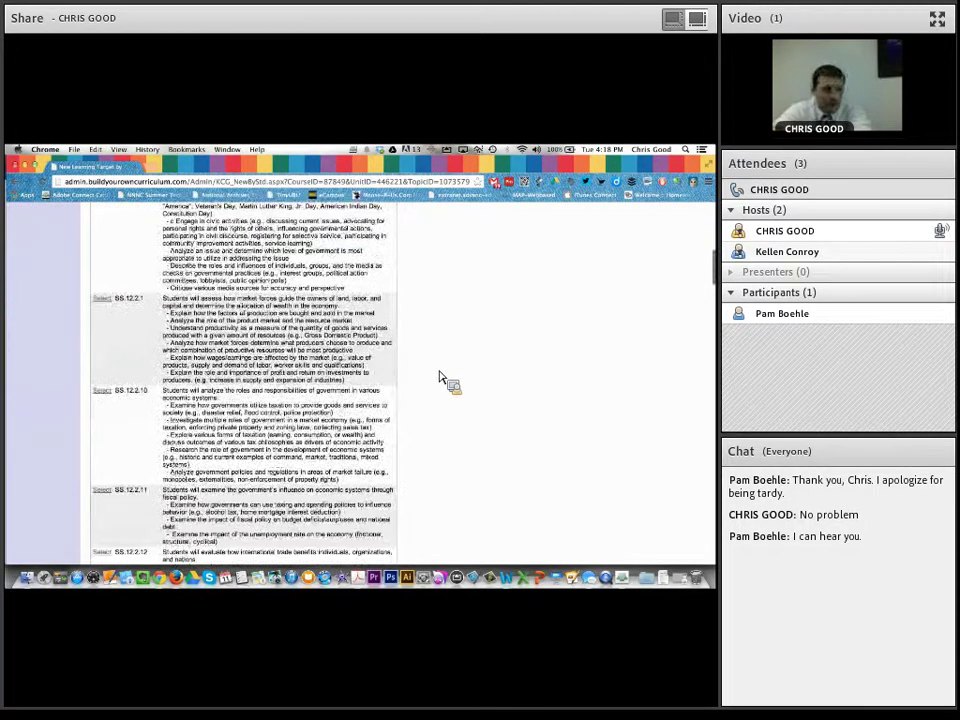
pyautogui.click(103, 393)
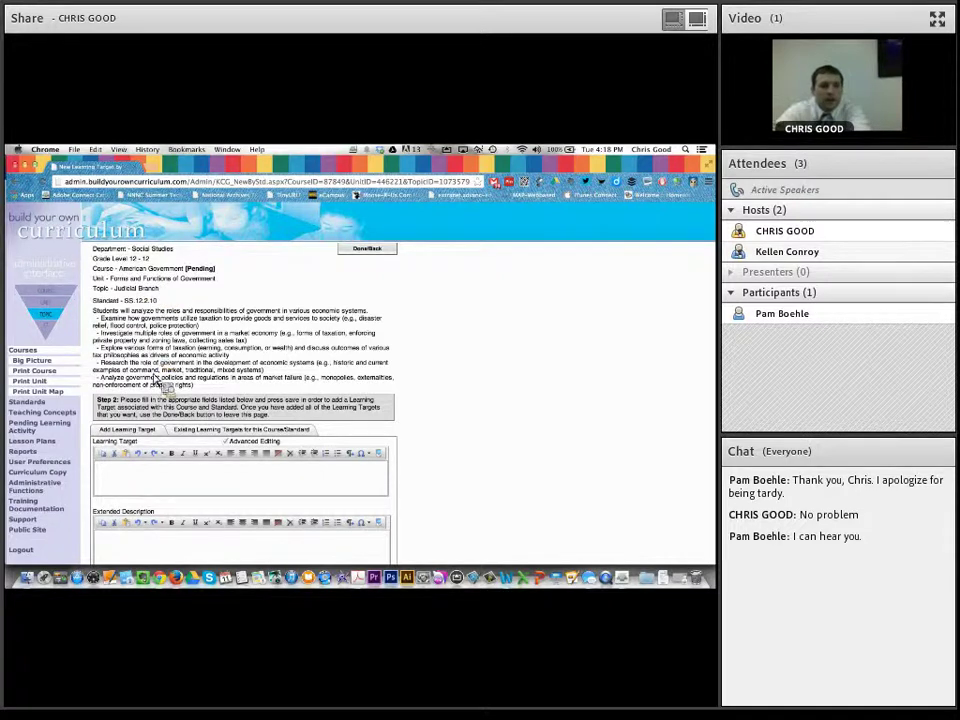
# Enter "The student will..." as the Learning Target text for standard SS.12.2.10
pyautogui.click(135, 481)
pyautogui.write('Th')
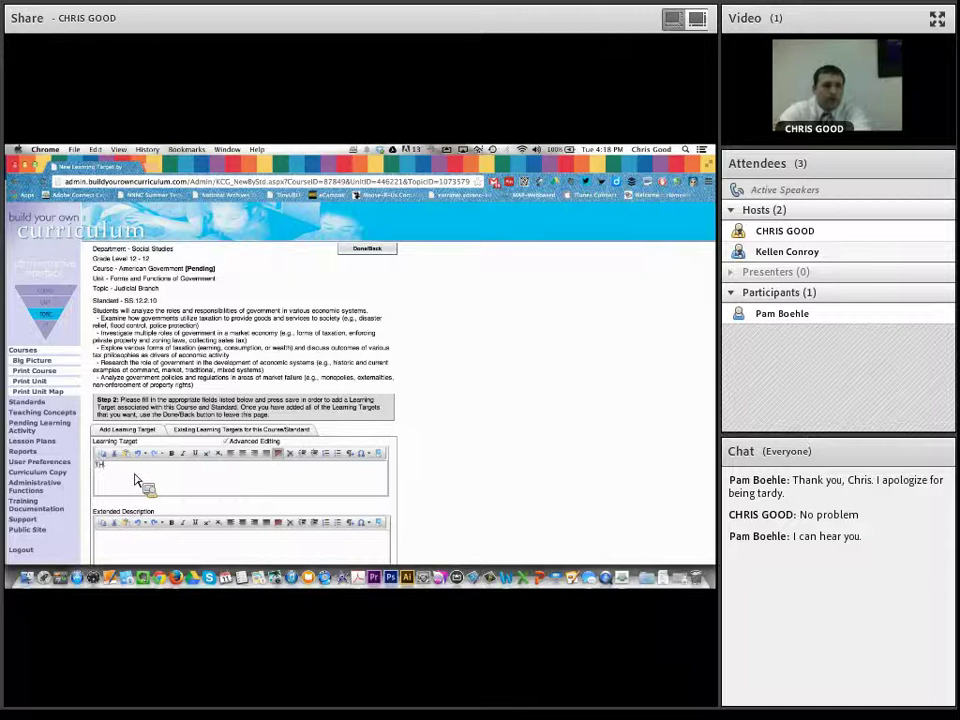
pyautogui.press('BackSpace')
pyautogui.press('BackSpace')
pyautogui.press('BackSpace')
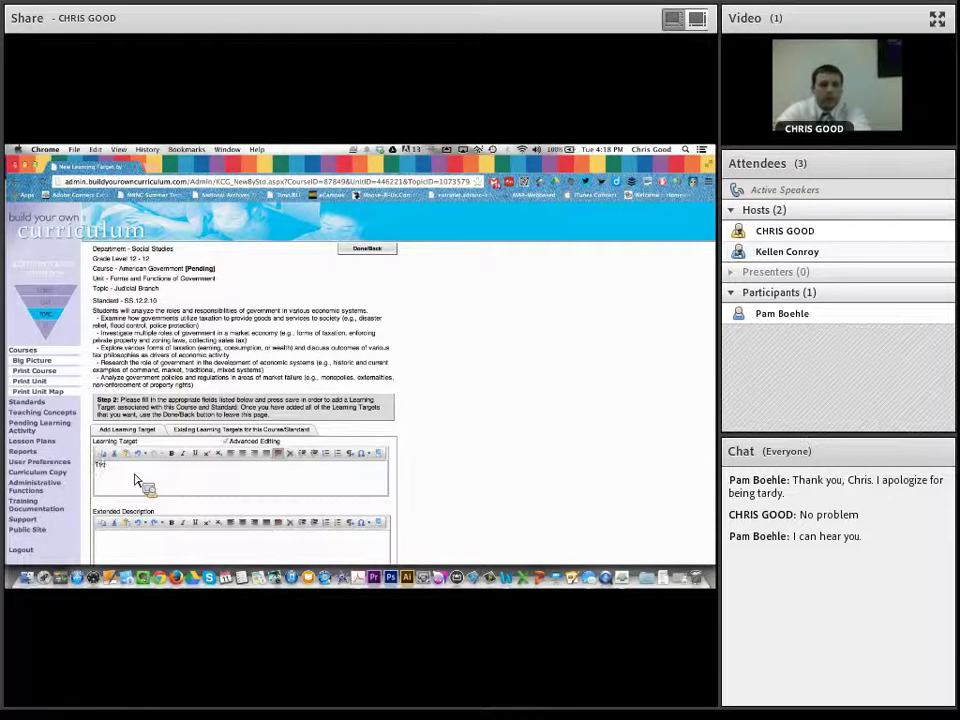
pyautogui.write('e studen')
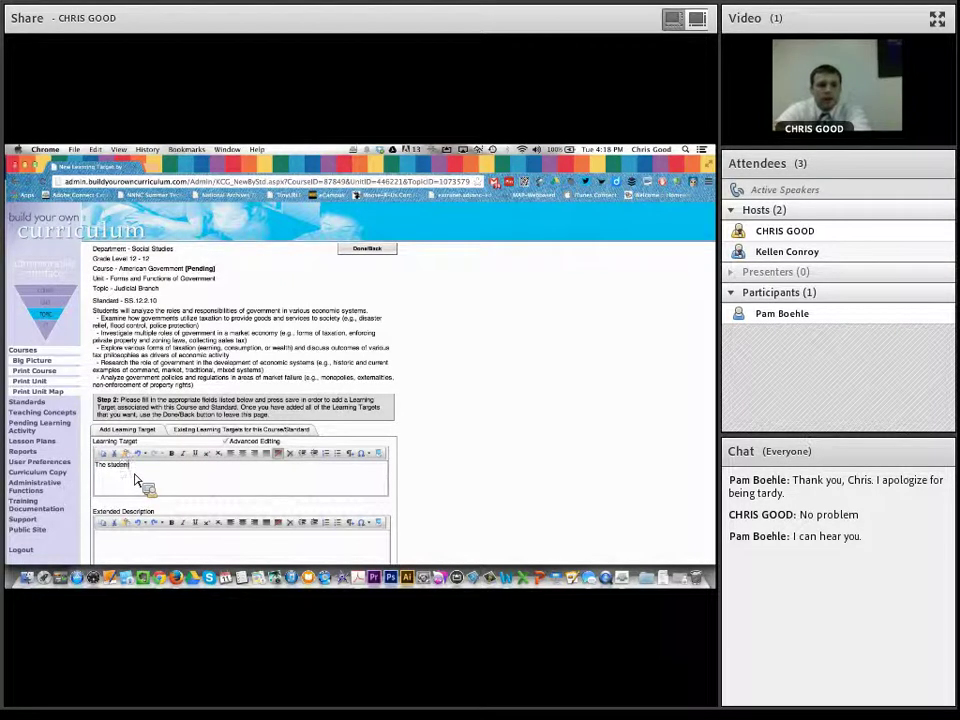
pyautogui.write('t will...')
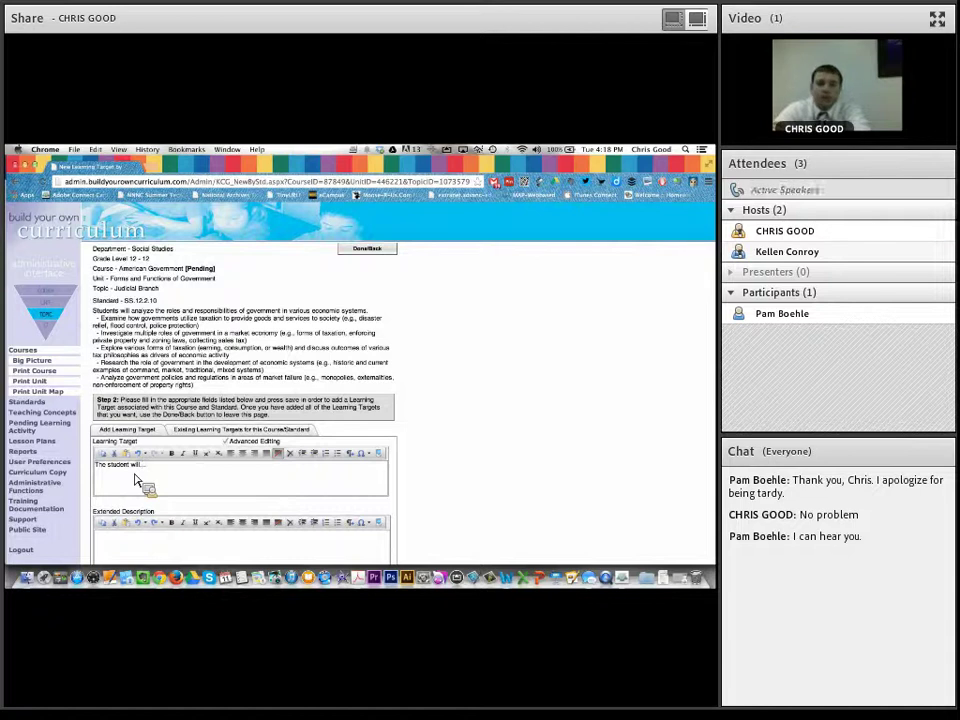
# Enter "Role of the Judicial System in taxation." as the Extended Description of the new learning target
pyautogui.scroll(-1, 137, 480)
pyautogui.scroll(-5, 137, 480)
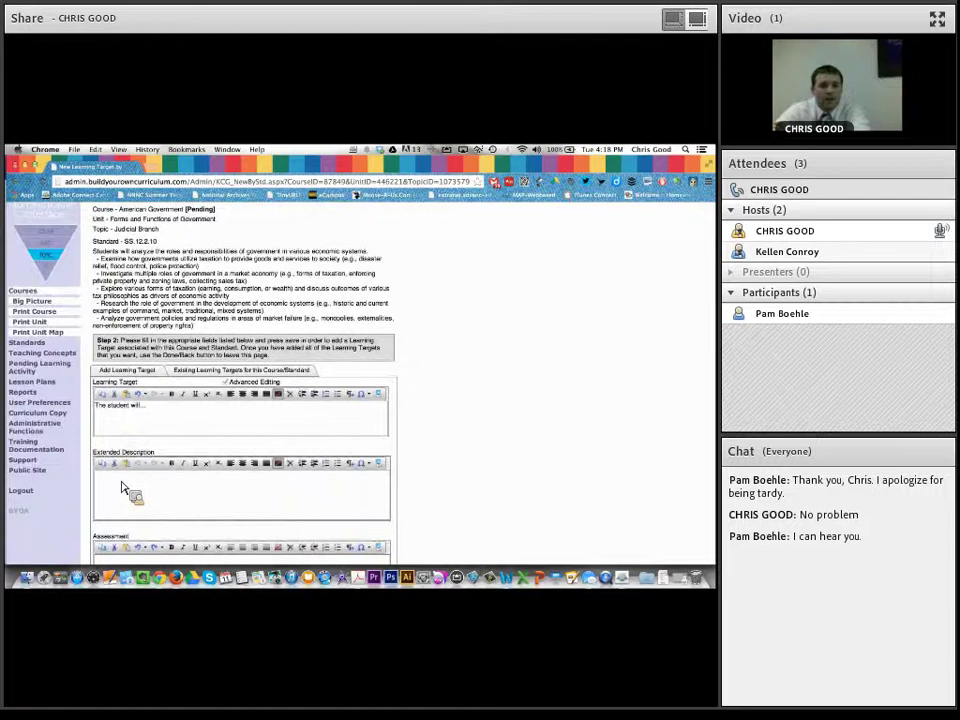
pyautogui.write('Role of')
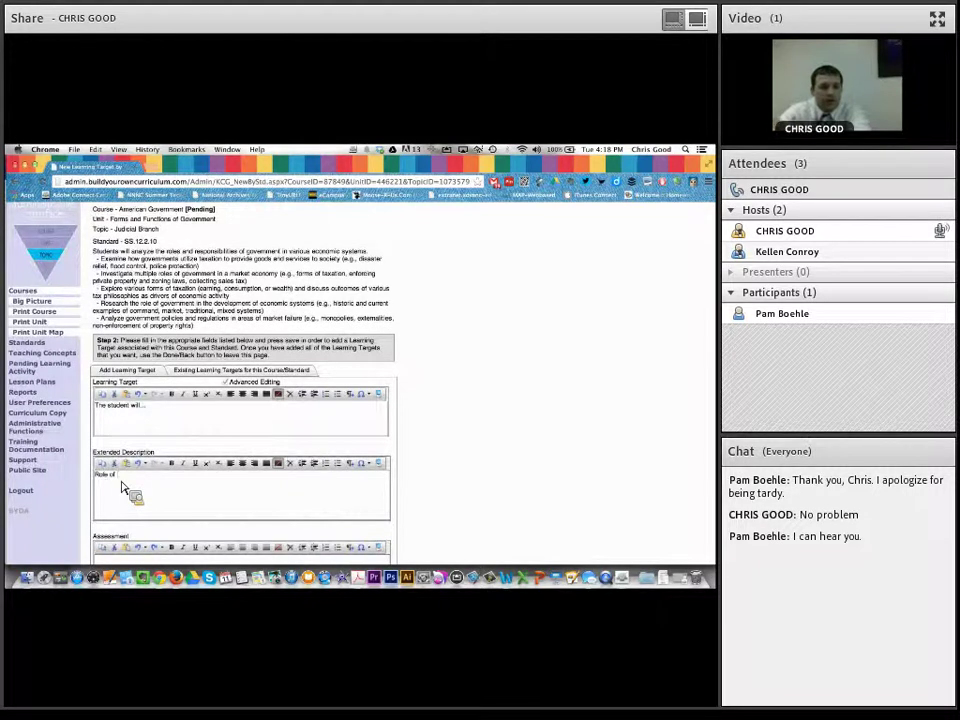
pyautogui.write(' the Judicial')
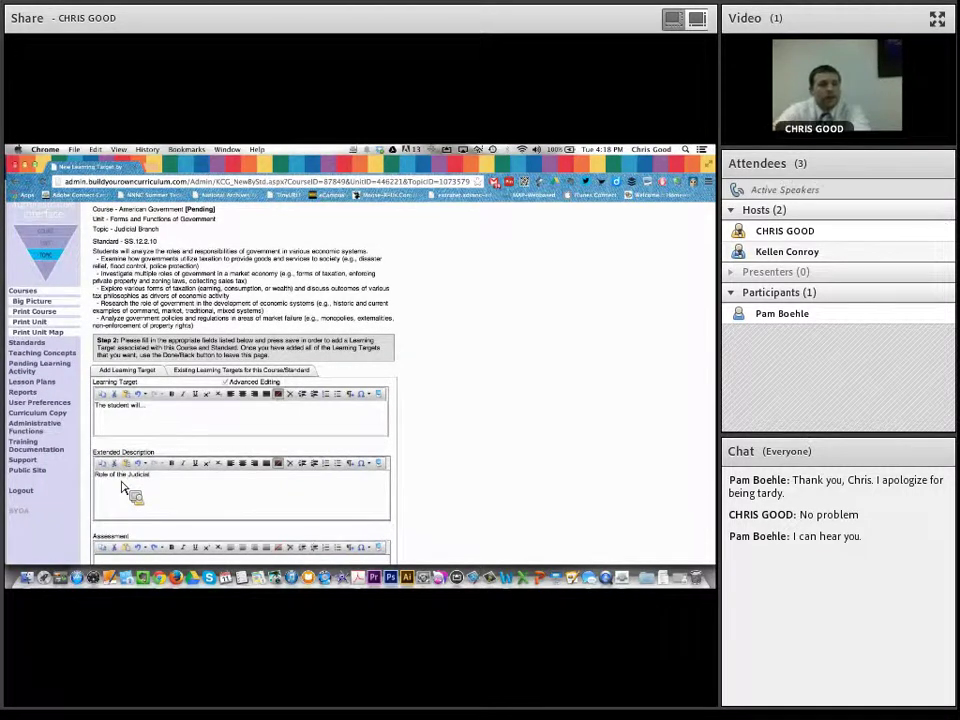
pyautogui.write(' System in la')
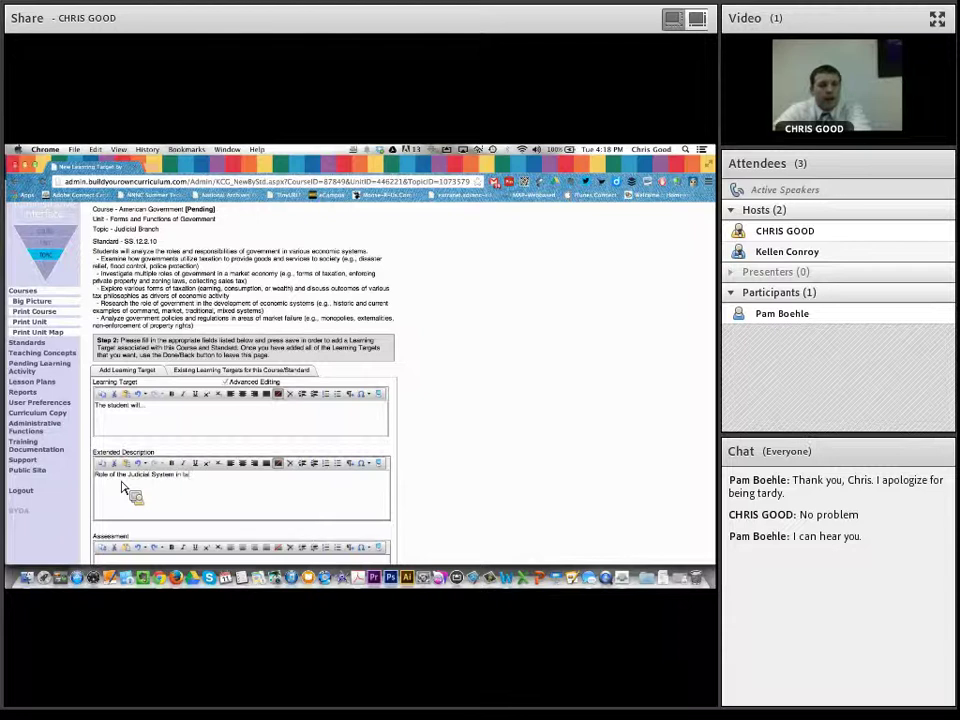
pyautogui.write('w')
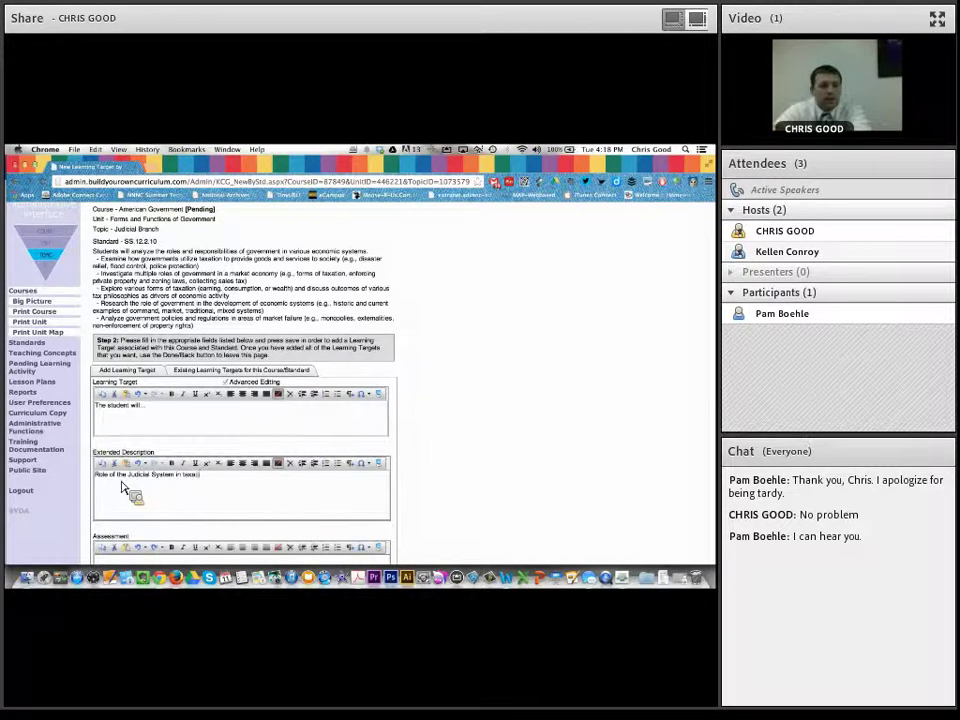
pyautogui.write('ation.')
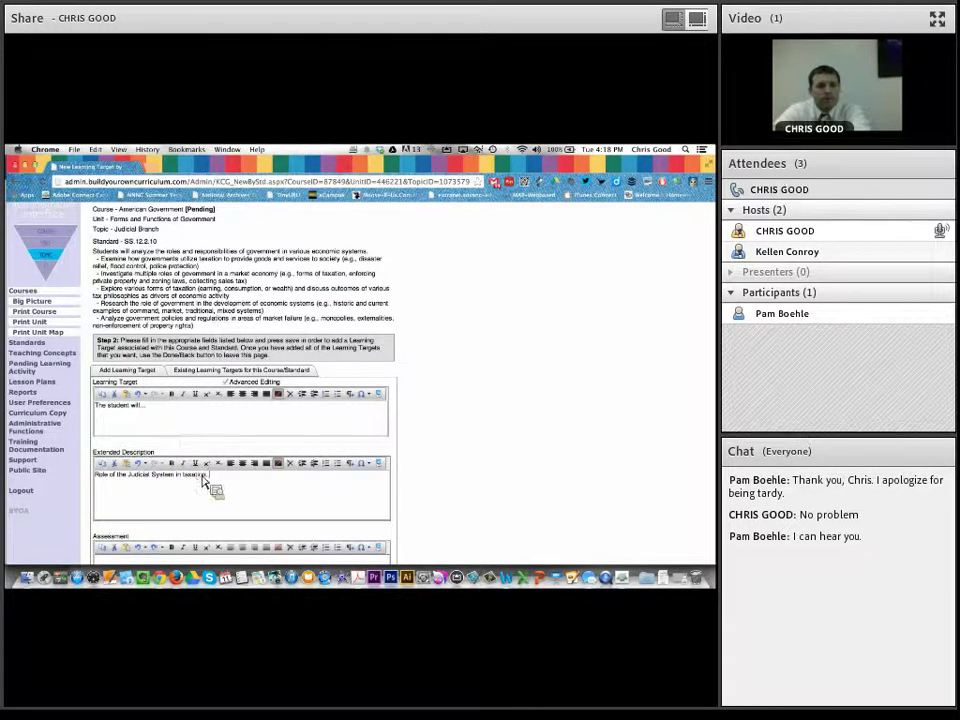
# Enter "Graphic Organizer" as the Assessment, save the learning target and return to the topic details
pyautogui.scroll(-5, 337, 506)
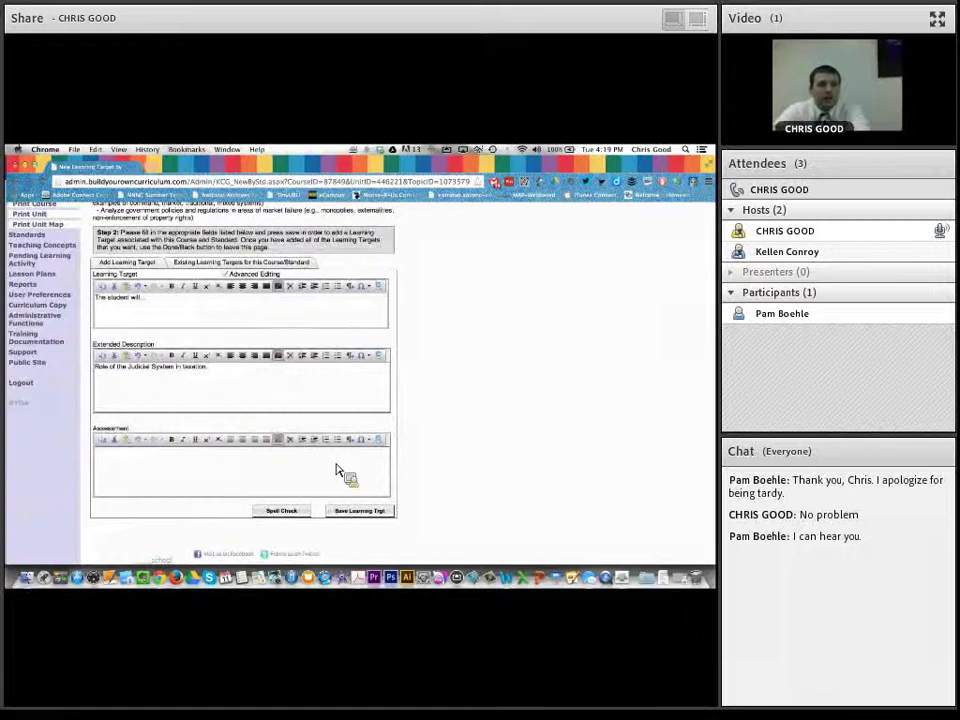
pyautogui.write('phic Organizer')
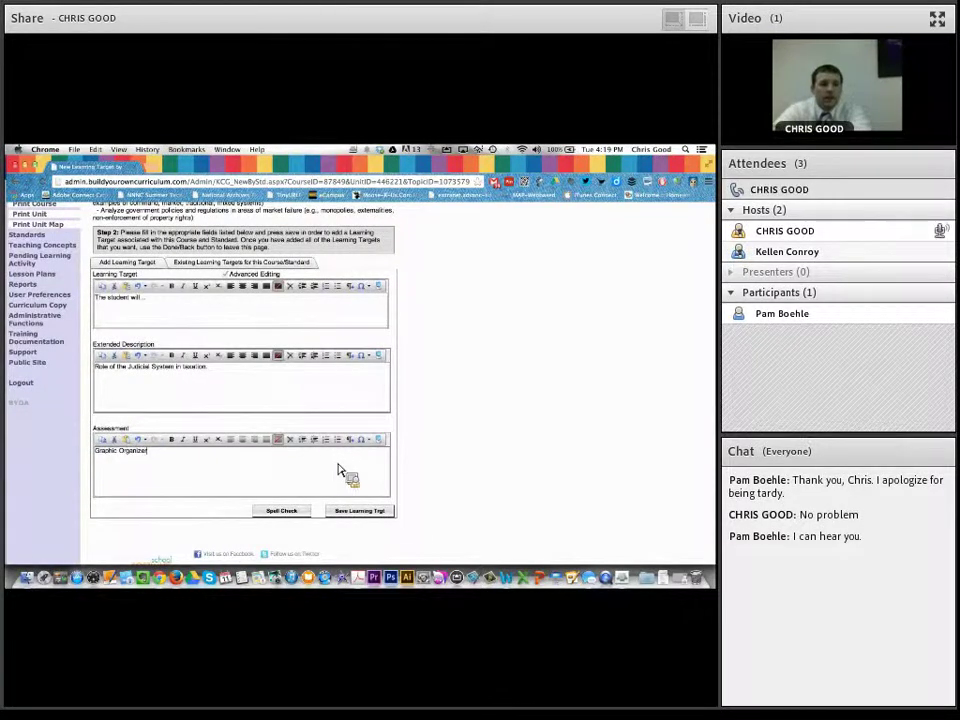
pyautogui.click(389, 515)
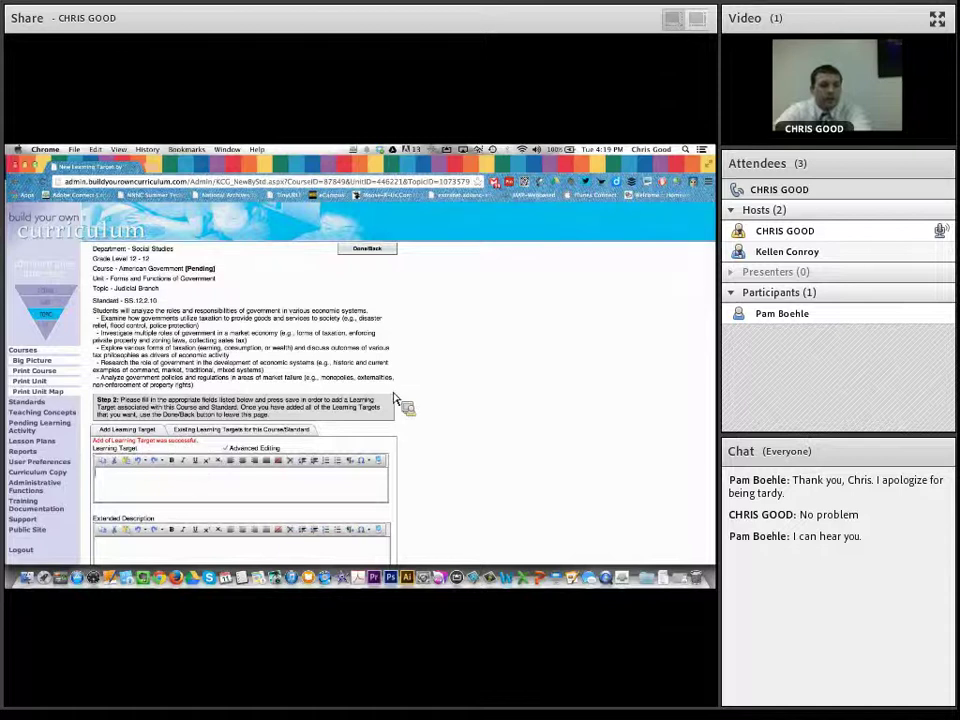
pyautogui.click(381, 255)
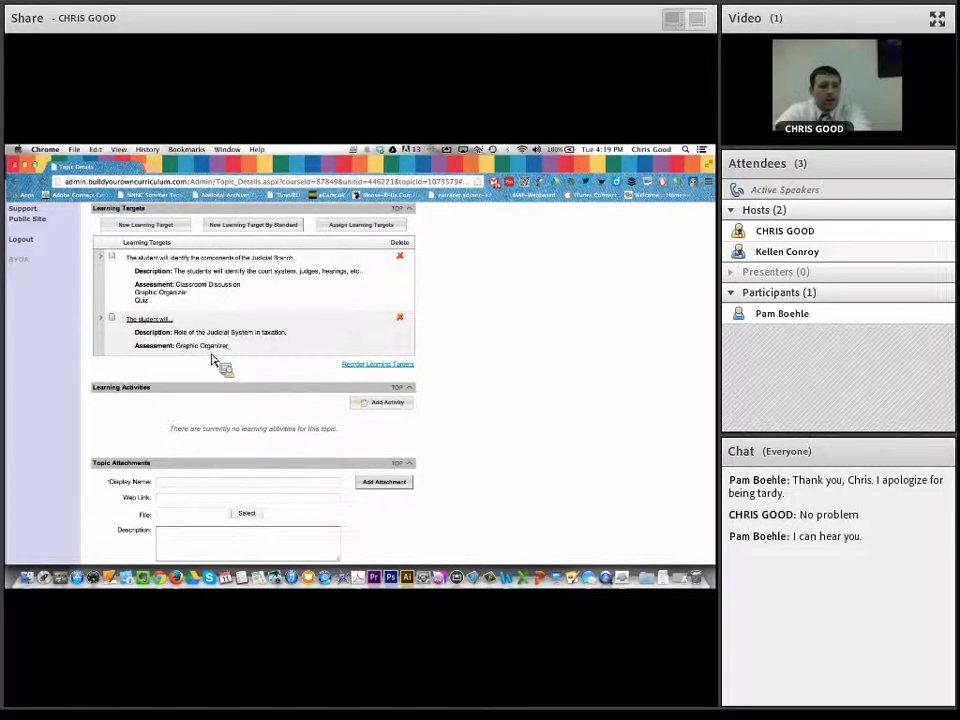
# Review the standards attached to each of the two Judicial Branch learning targets and look over the topic details
pyautogui.click(104, 324)
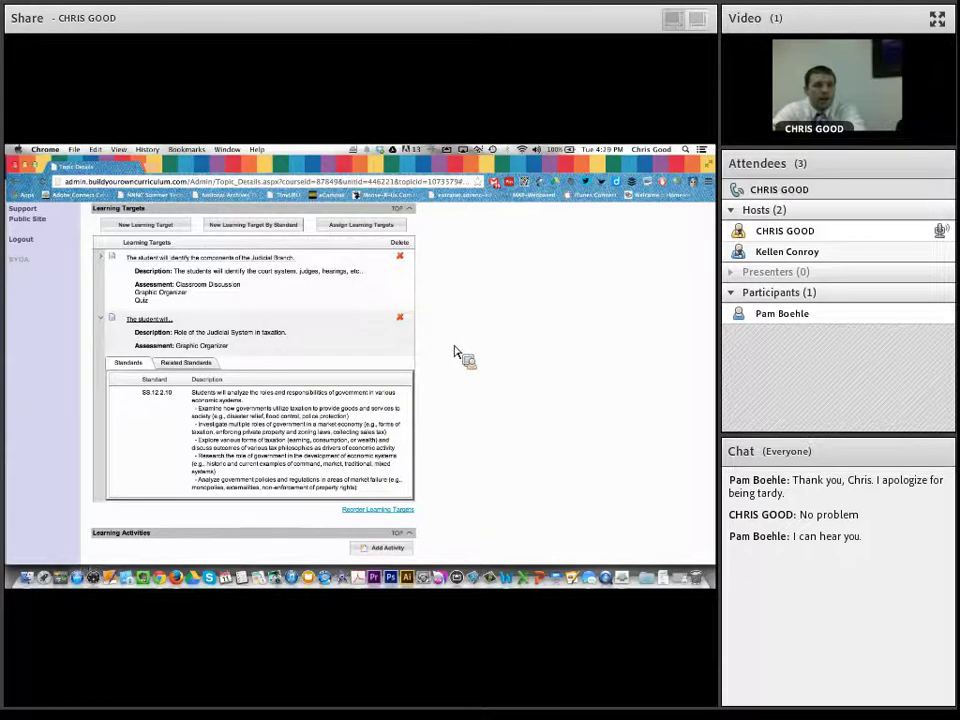
pyautogui.click(103, 320)
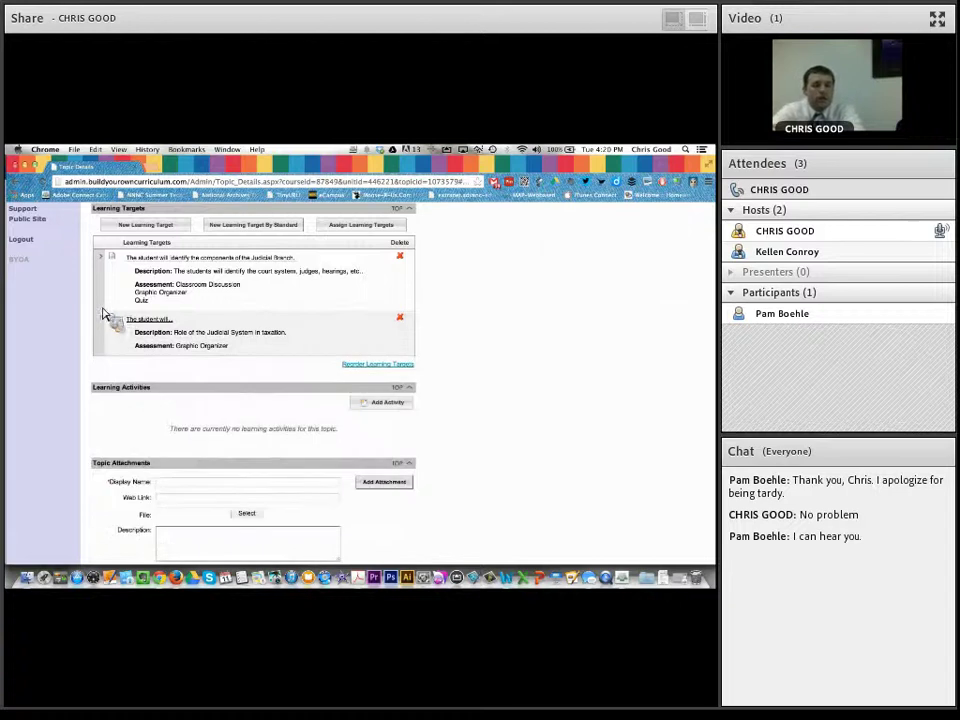
pyautogui.click(101, 258)
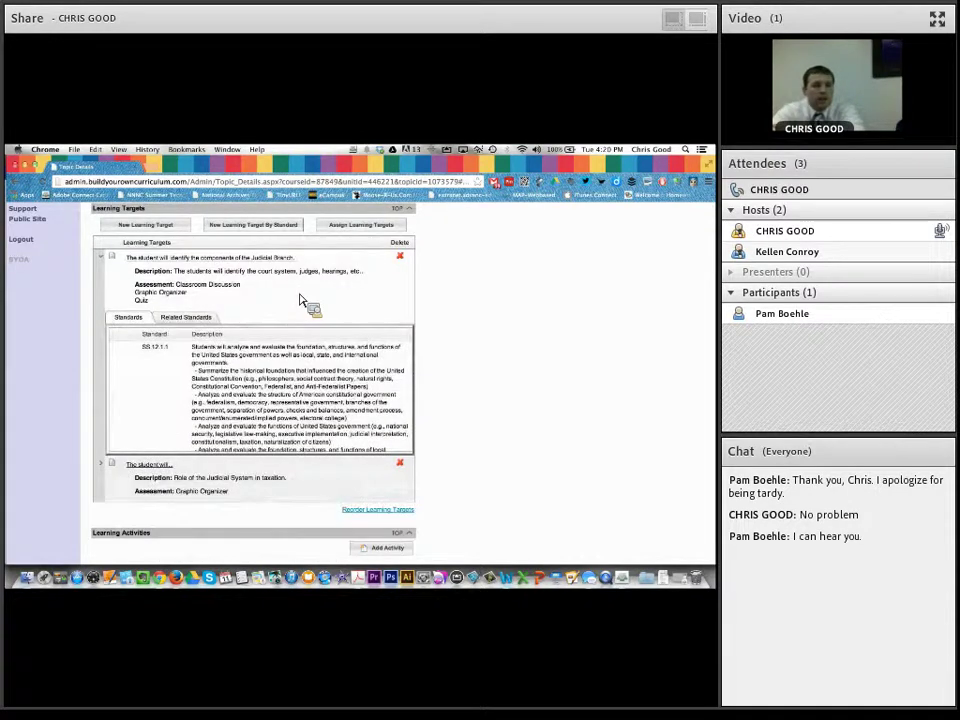
pyautogui.scroll(5, 300, 300)
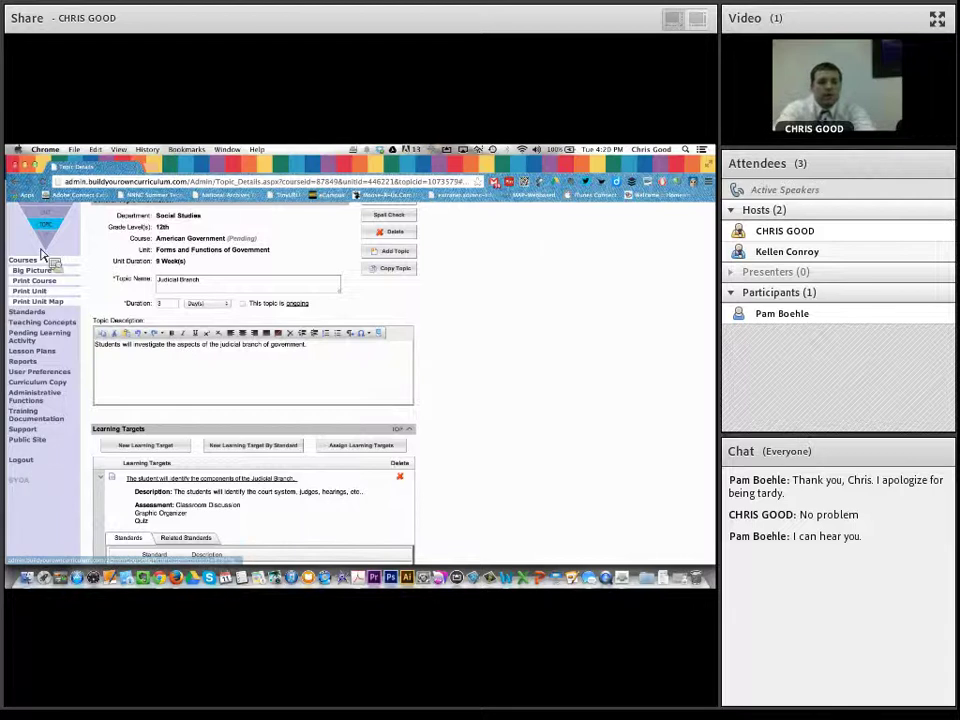
# Switch to the Adobe Connect meeting and stop sharing the screen
pyautogui.click(645, 580)
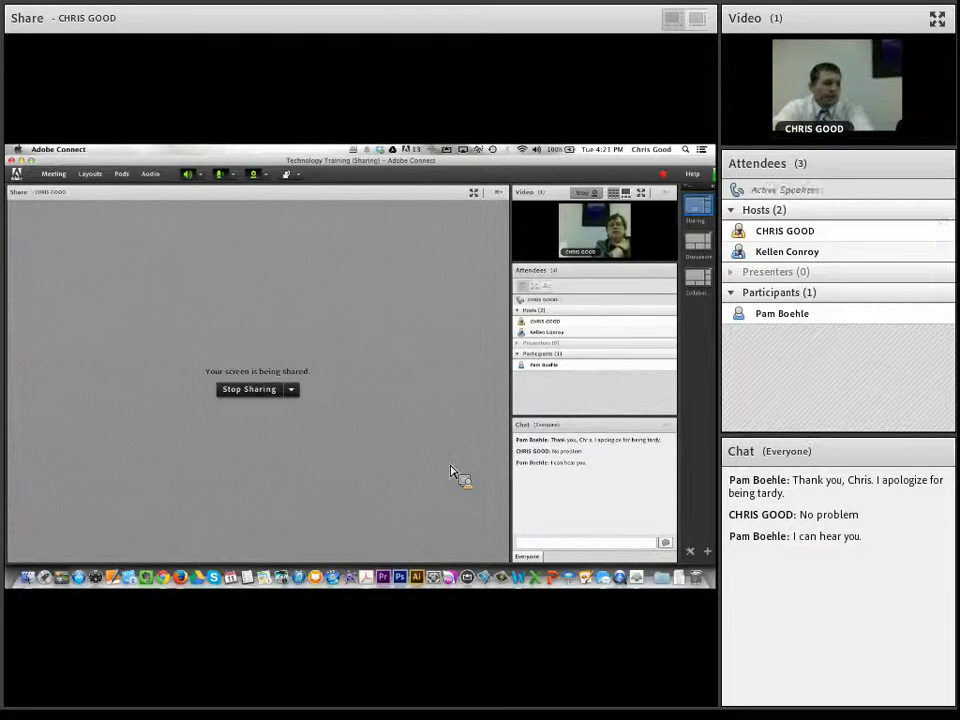
pyautogui.click(292, 391)
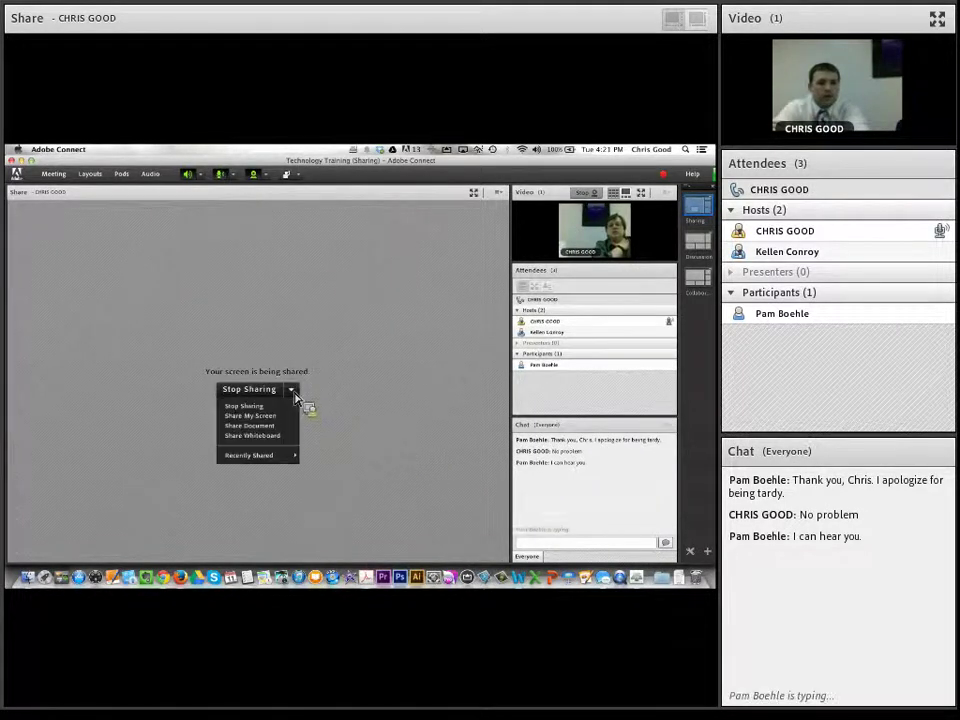
pyautogui.click(244, 406)
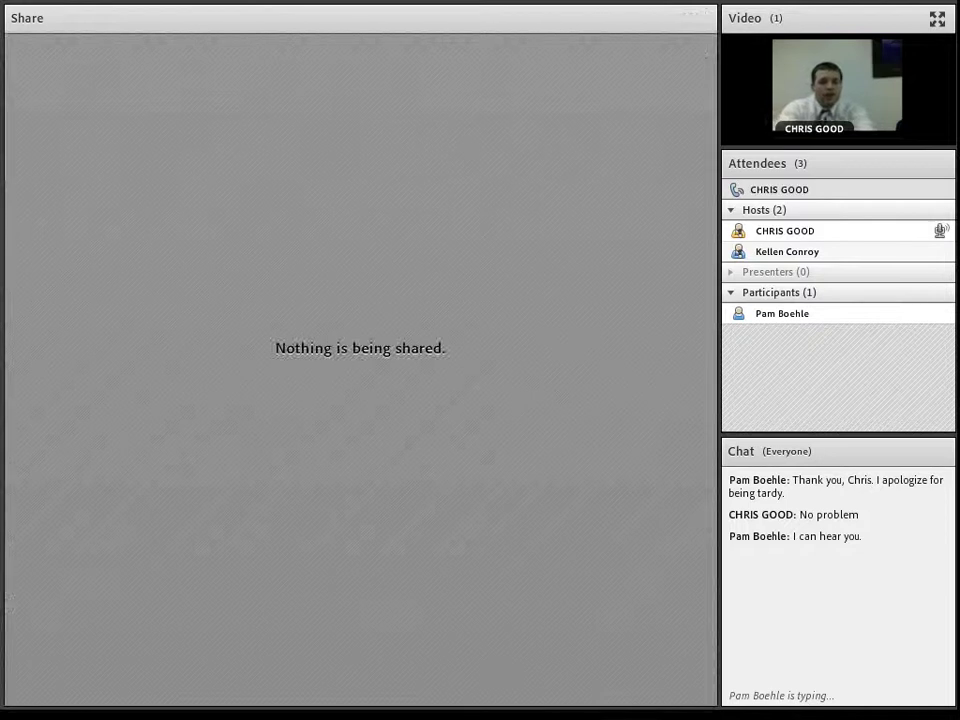